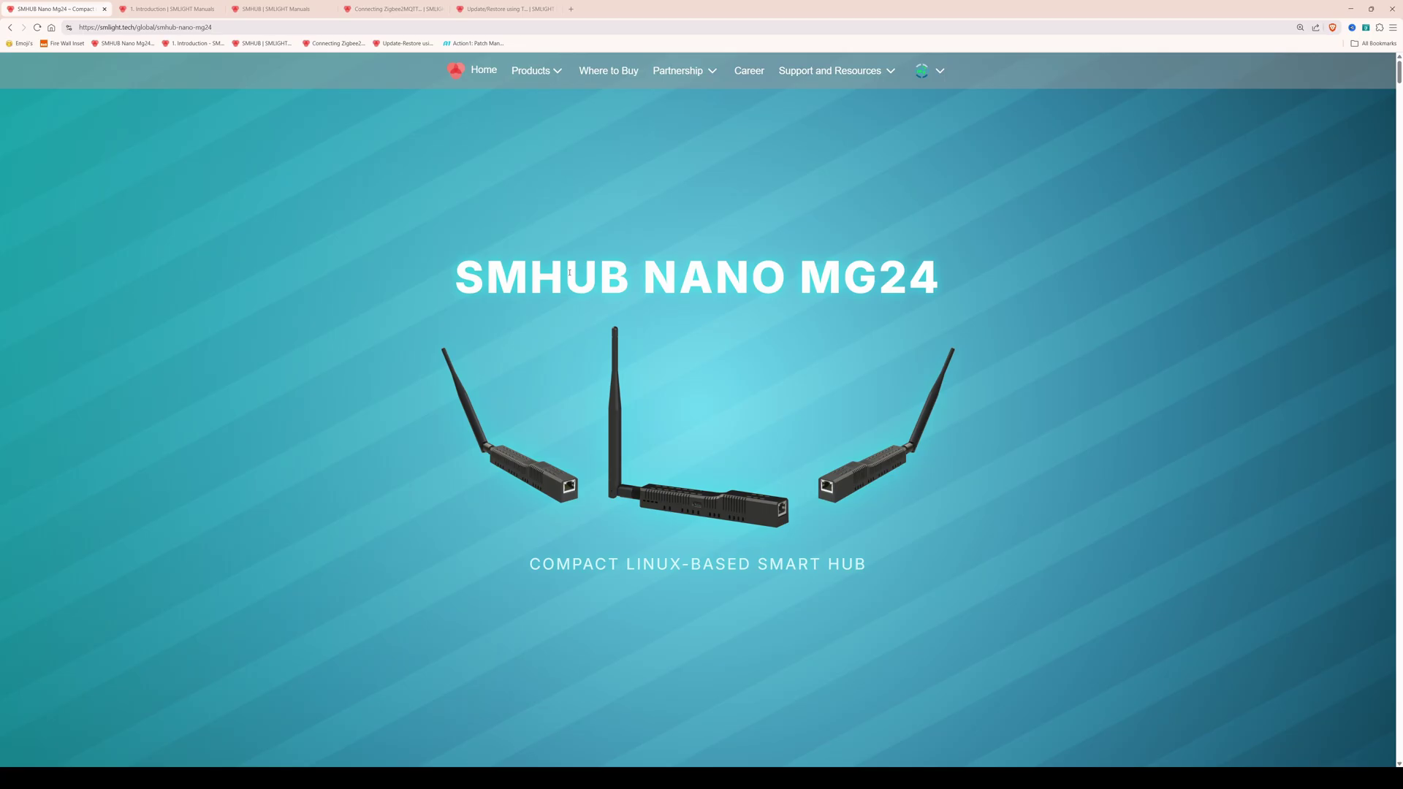
Highlight the SMHUB NANO MG24 title, then scroll down the product page to Core Overview.
drag(466, 266, 941, 270)
click(1094, 315)
scroll(766, 541, down, 6)
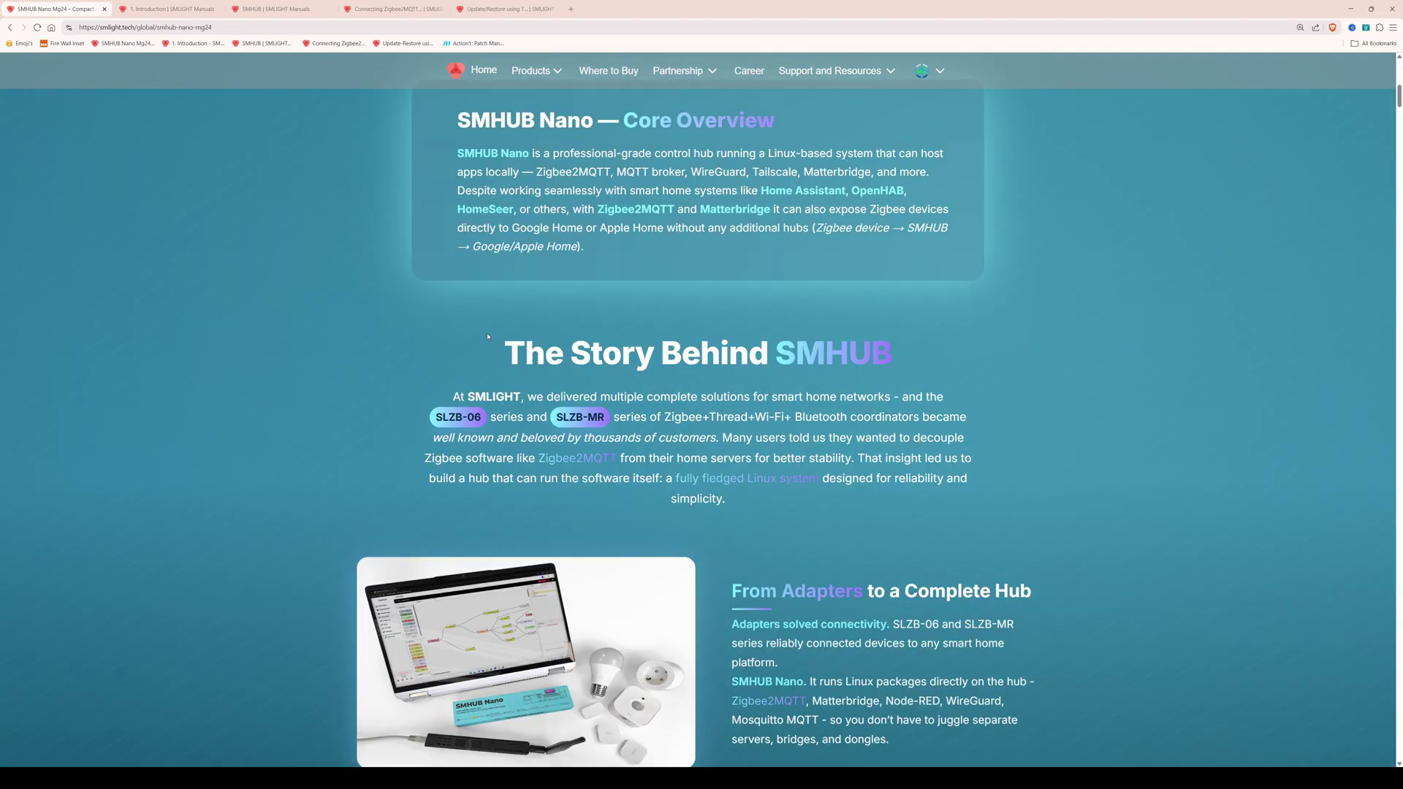
Scroll past Technical Vision, Why It Matters and the Gallery to 'What SMHUB Nano can do'.
scroll(993, 421, down, 7)
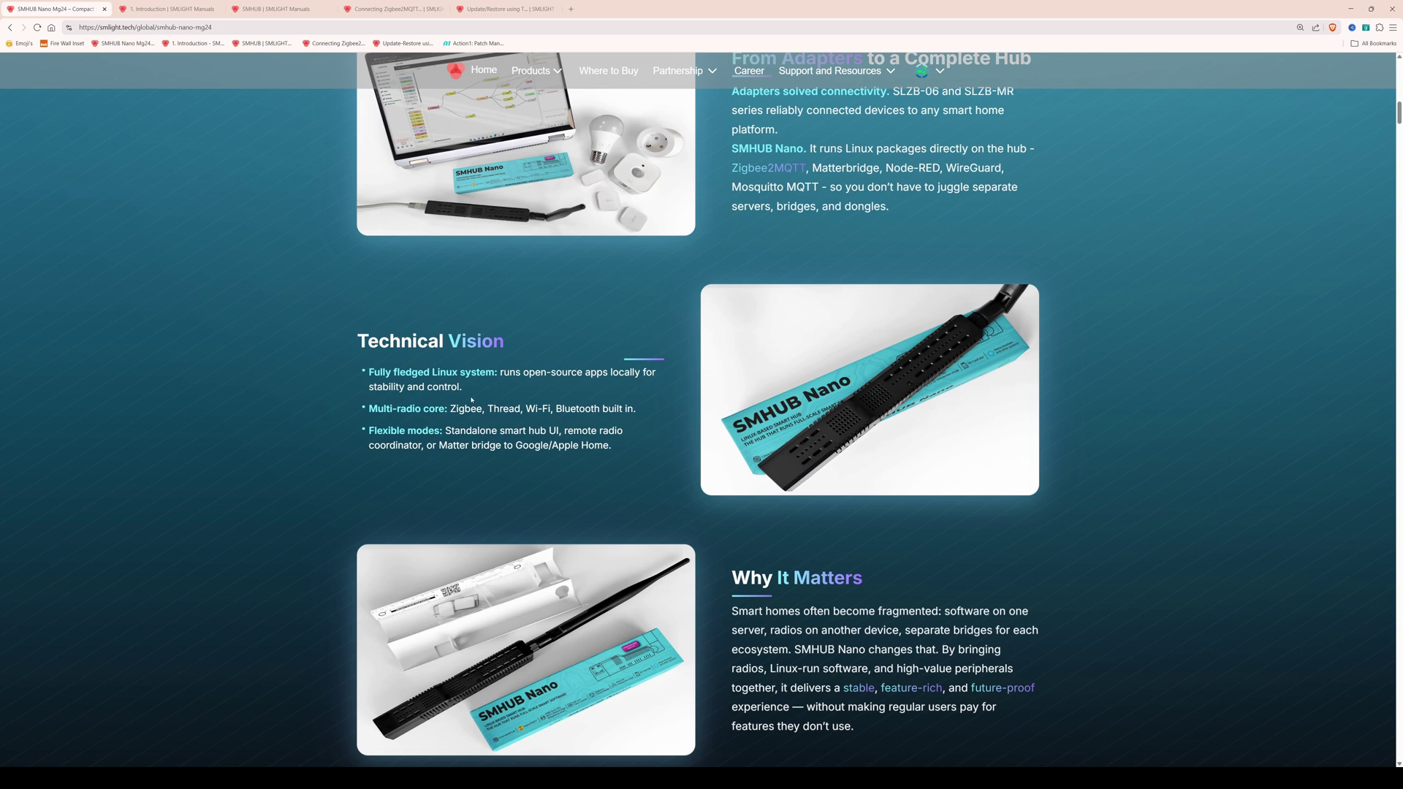
scroll(776, 465, down, 4)
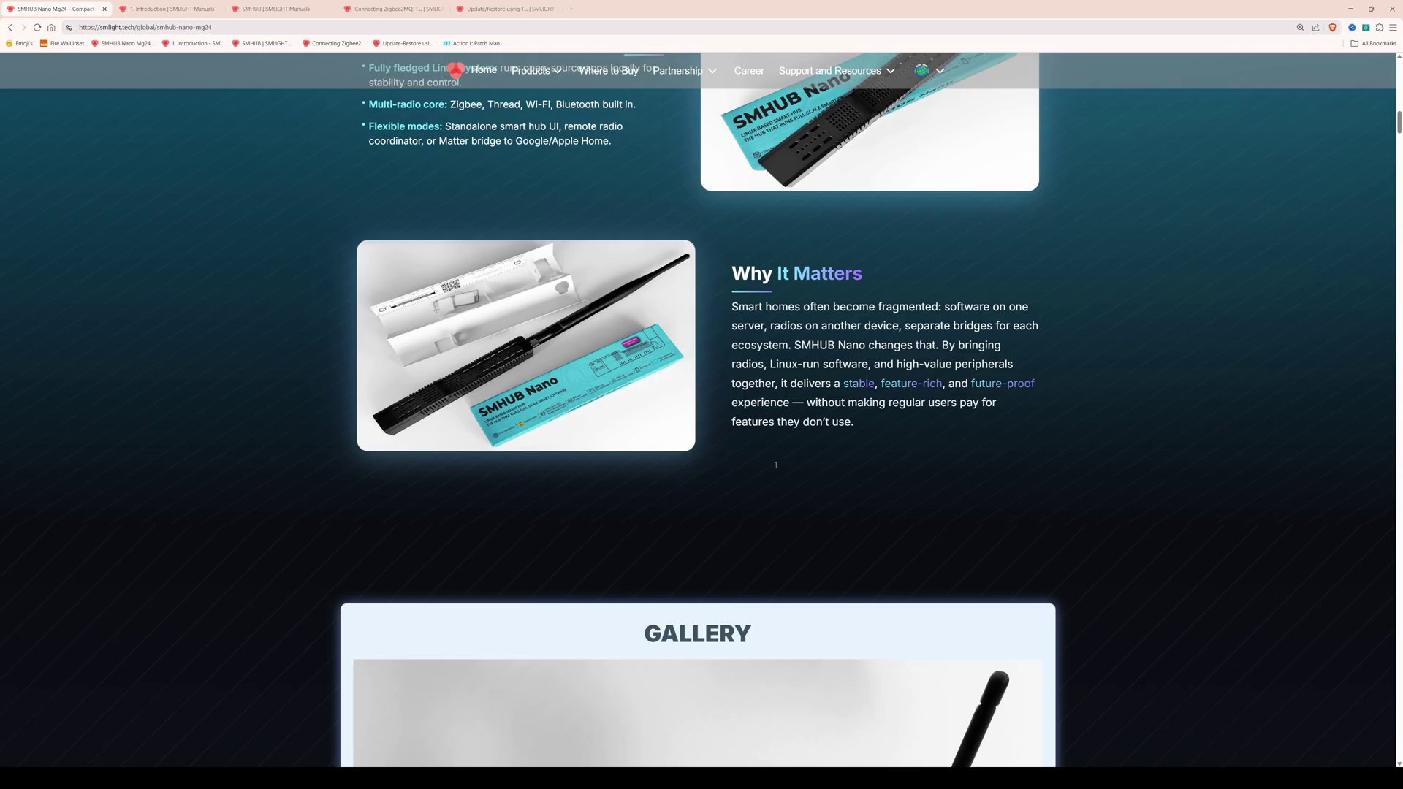
scroll(776, 465, down, 5)
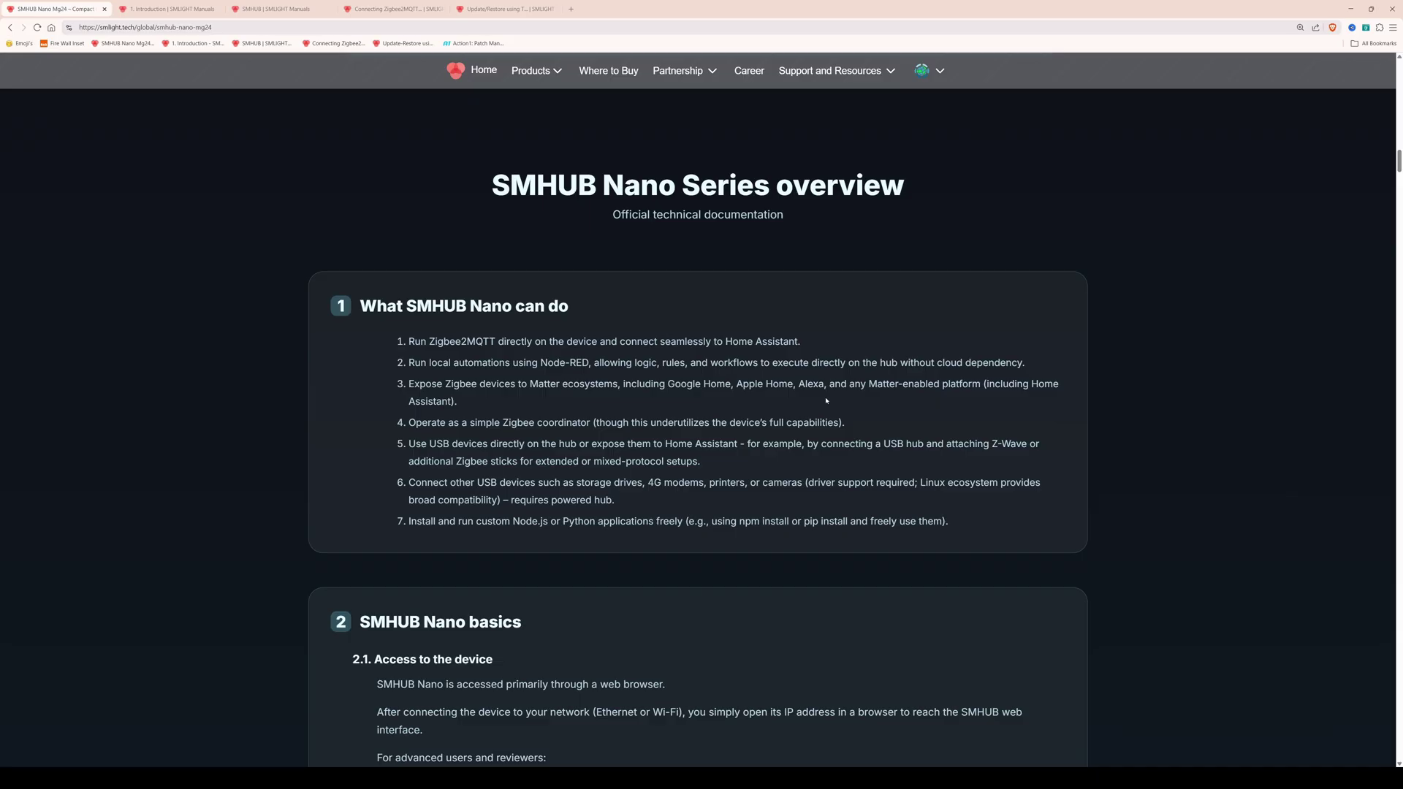
Go from 1. Introduction to the SMHUB manual contents, then the Zigbee2MQTT-to-Home Assistant guide.
click(163, 10)
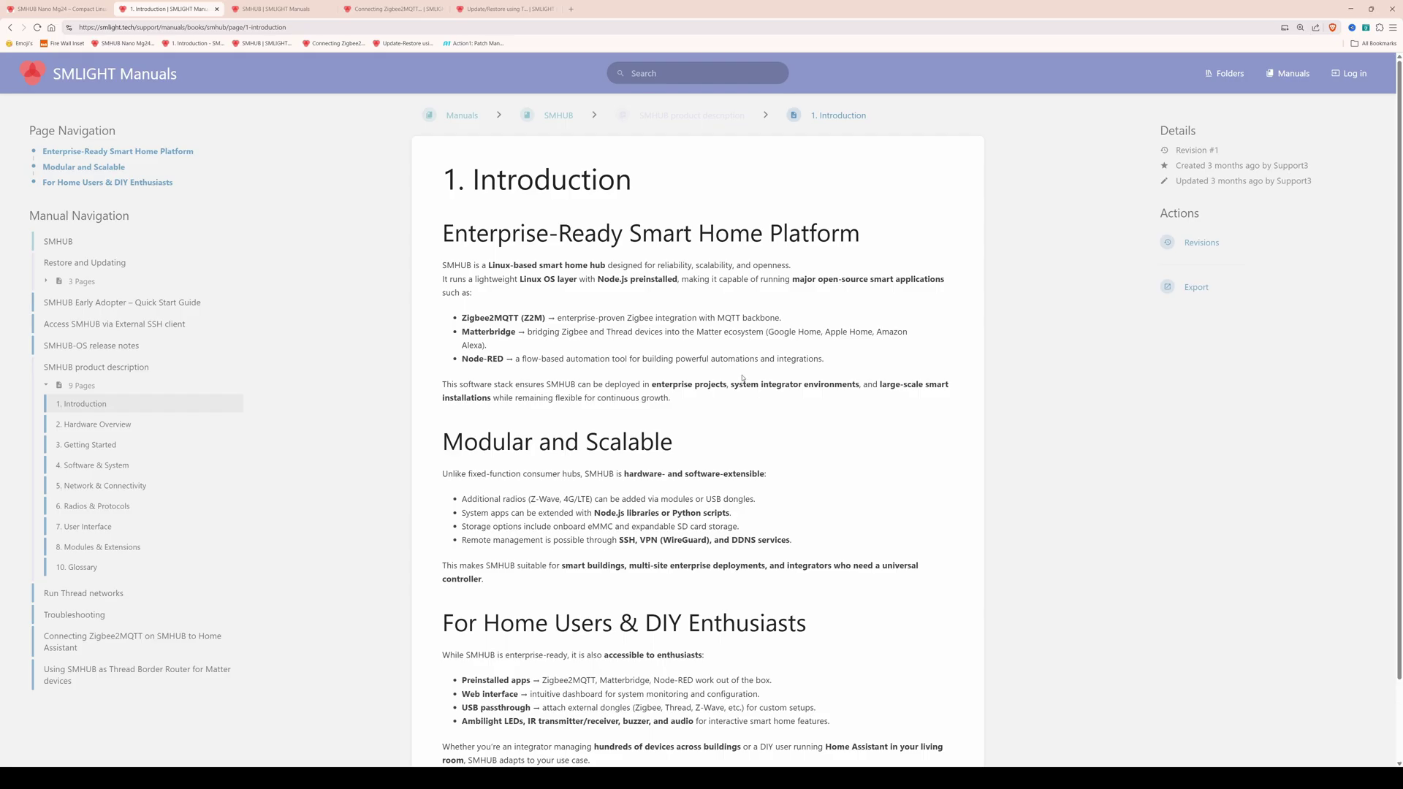
click(288, 13)
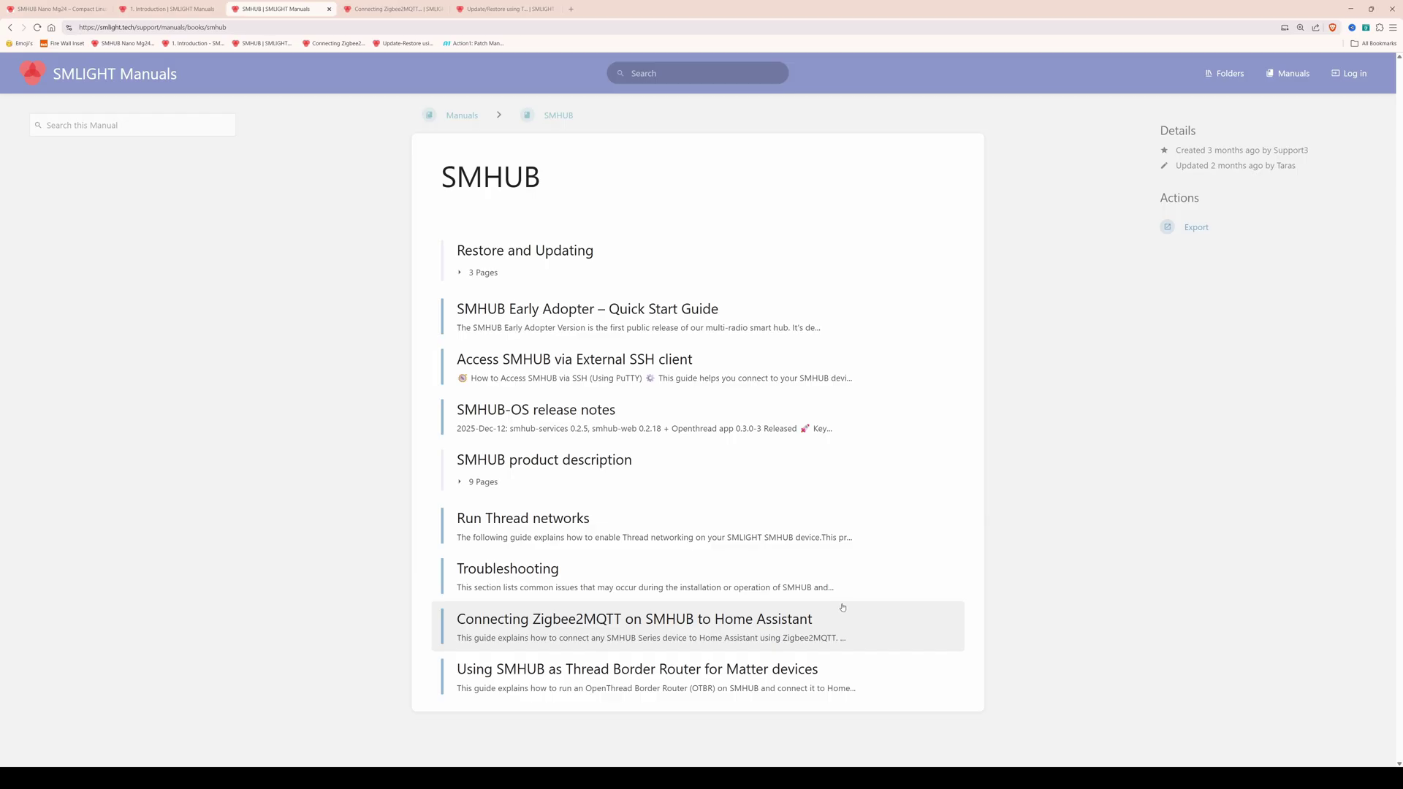
click(381, 10)
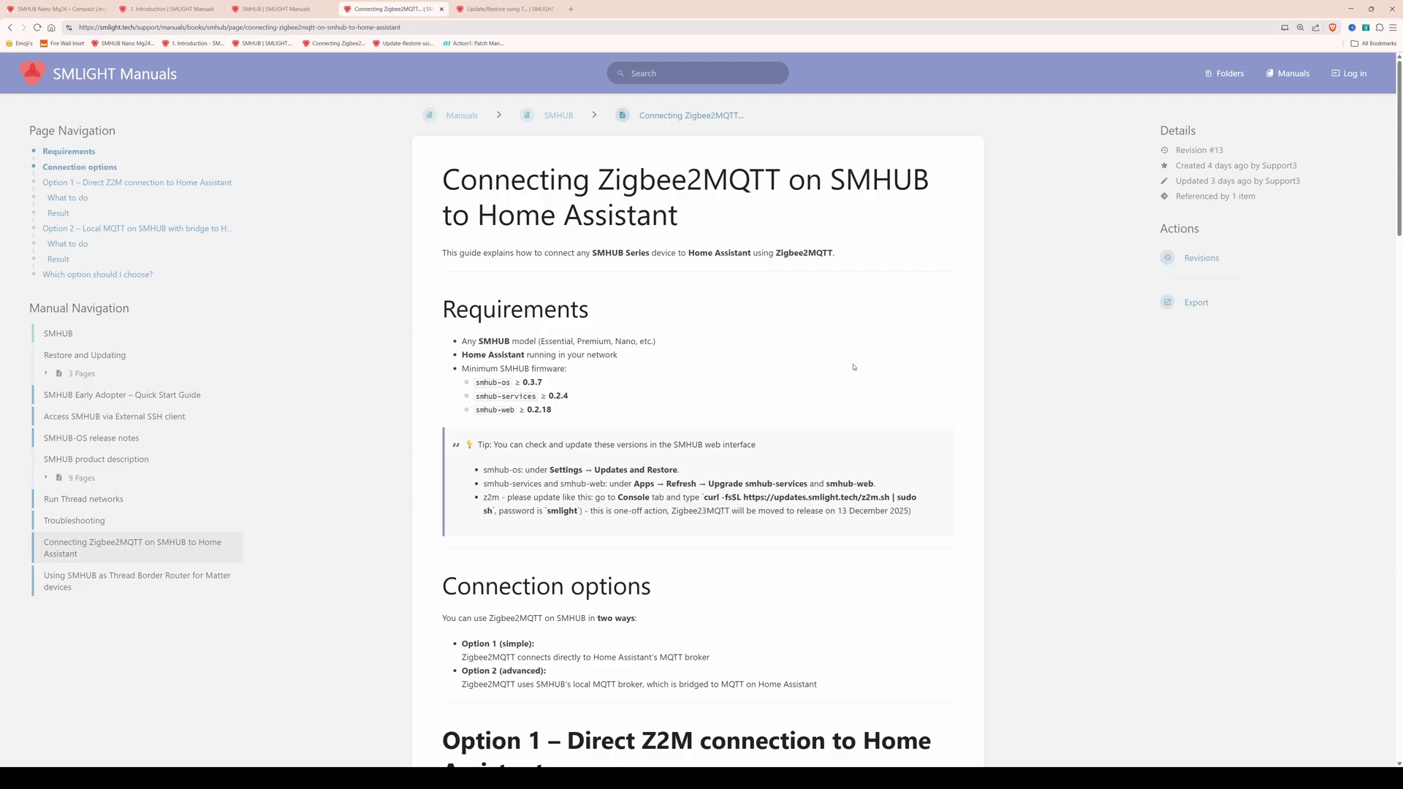
Skim the Update/Restore using Type-C guide's What You'll Do and Before You Start sections.
click(509, 10)
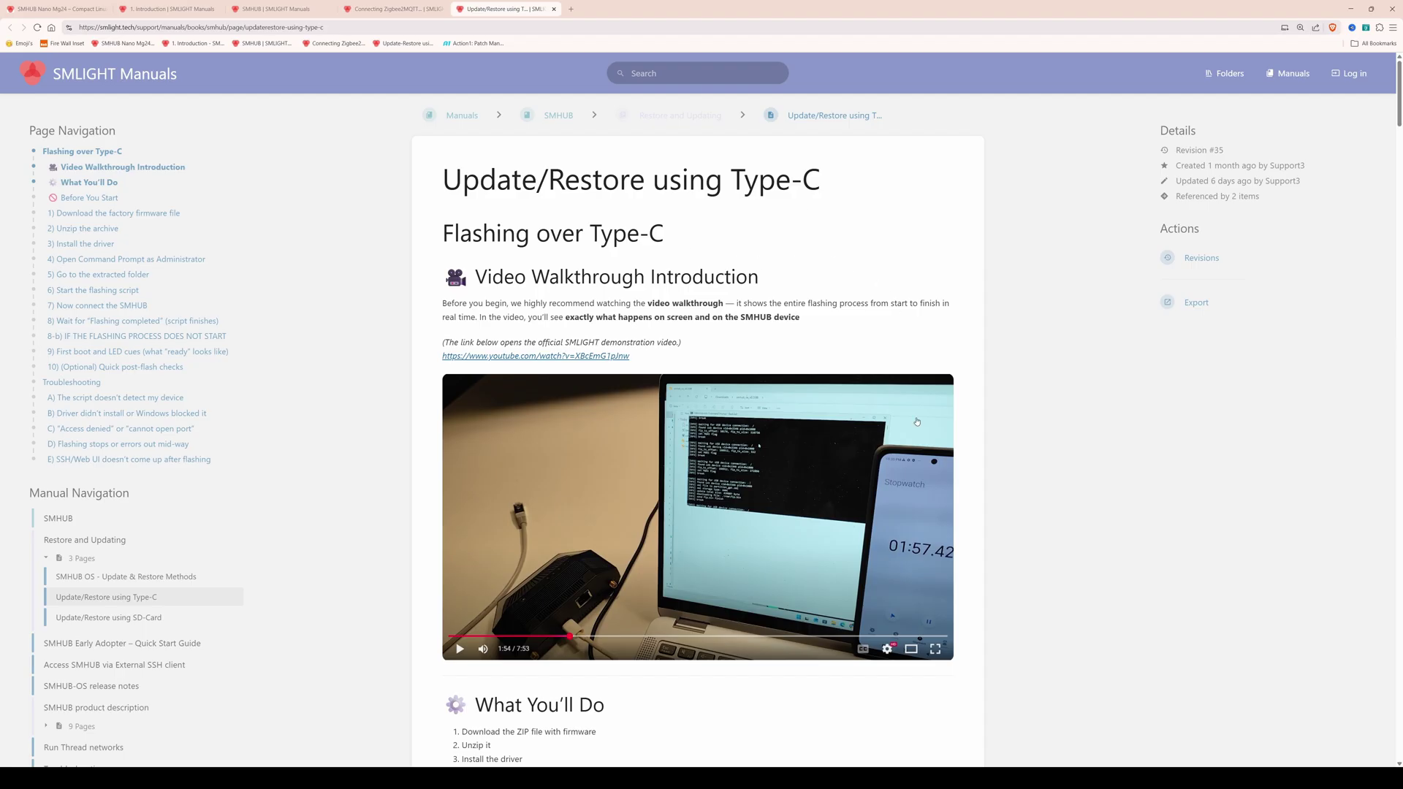
scroll(1026, 535, down, 2)
scroll(735, 542, down, 1)
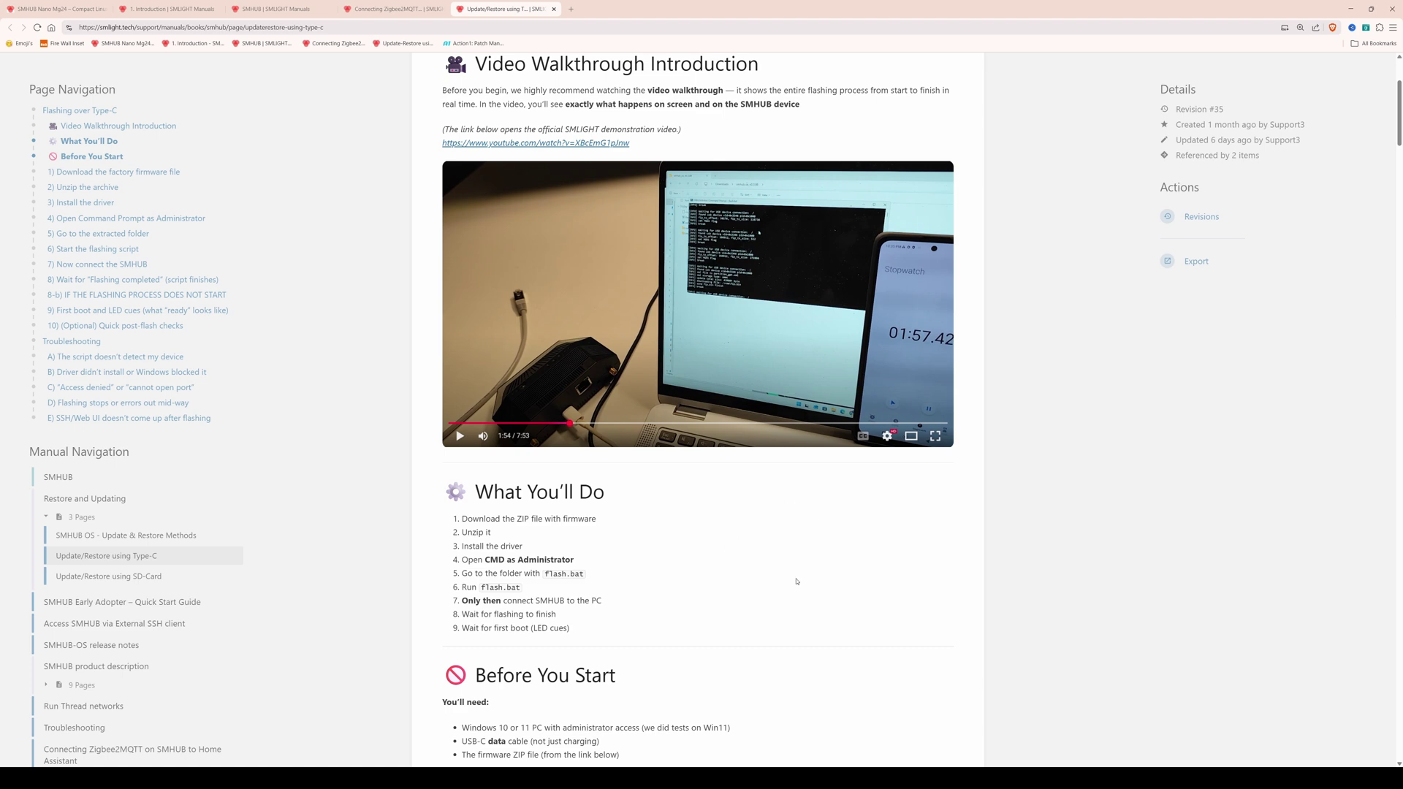
scroll(794, 582, down, 1)
scroll(786, 581, up, 1)
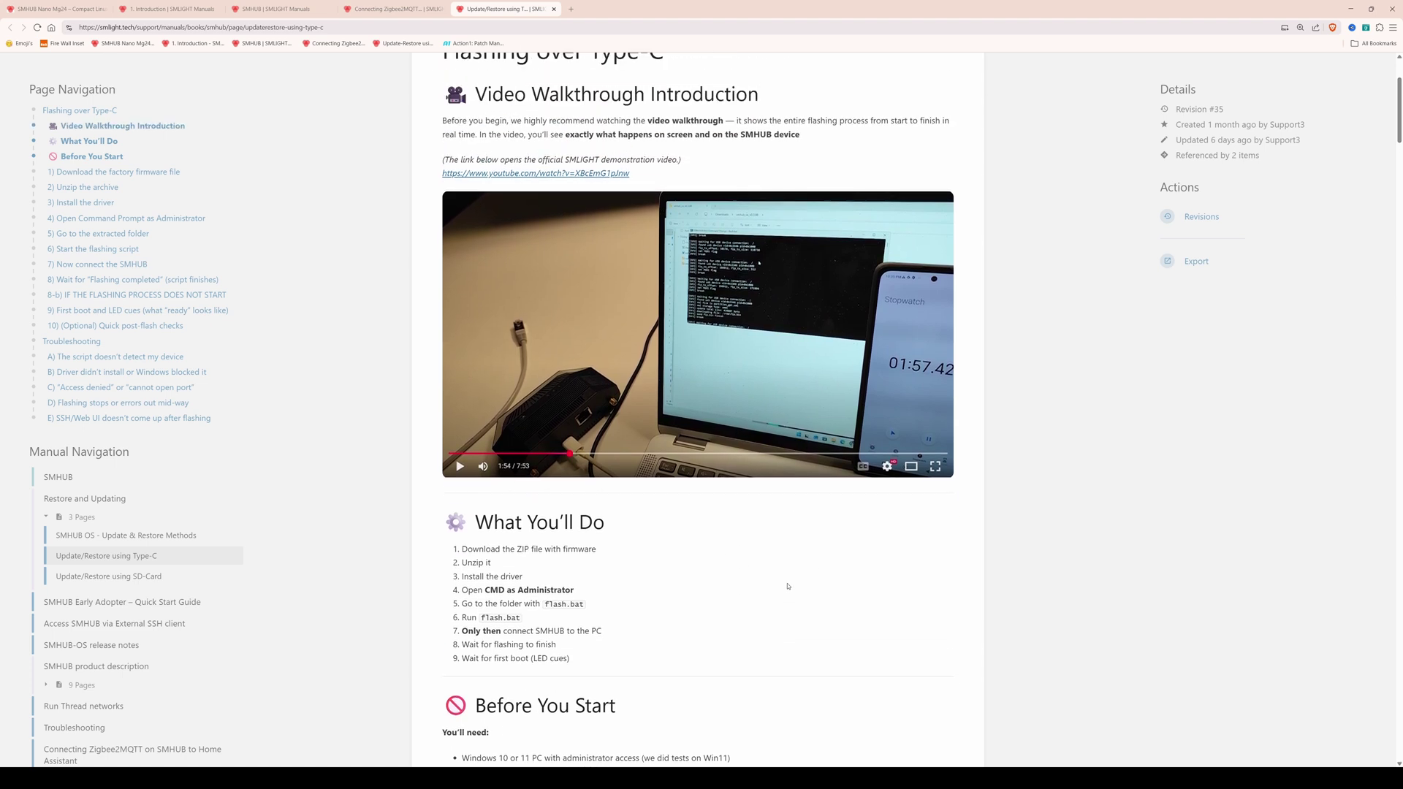
scroll(787, 586, up, 2)
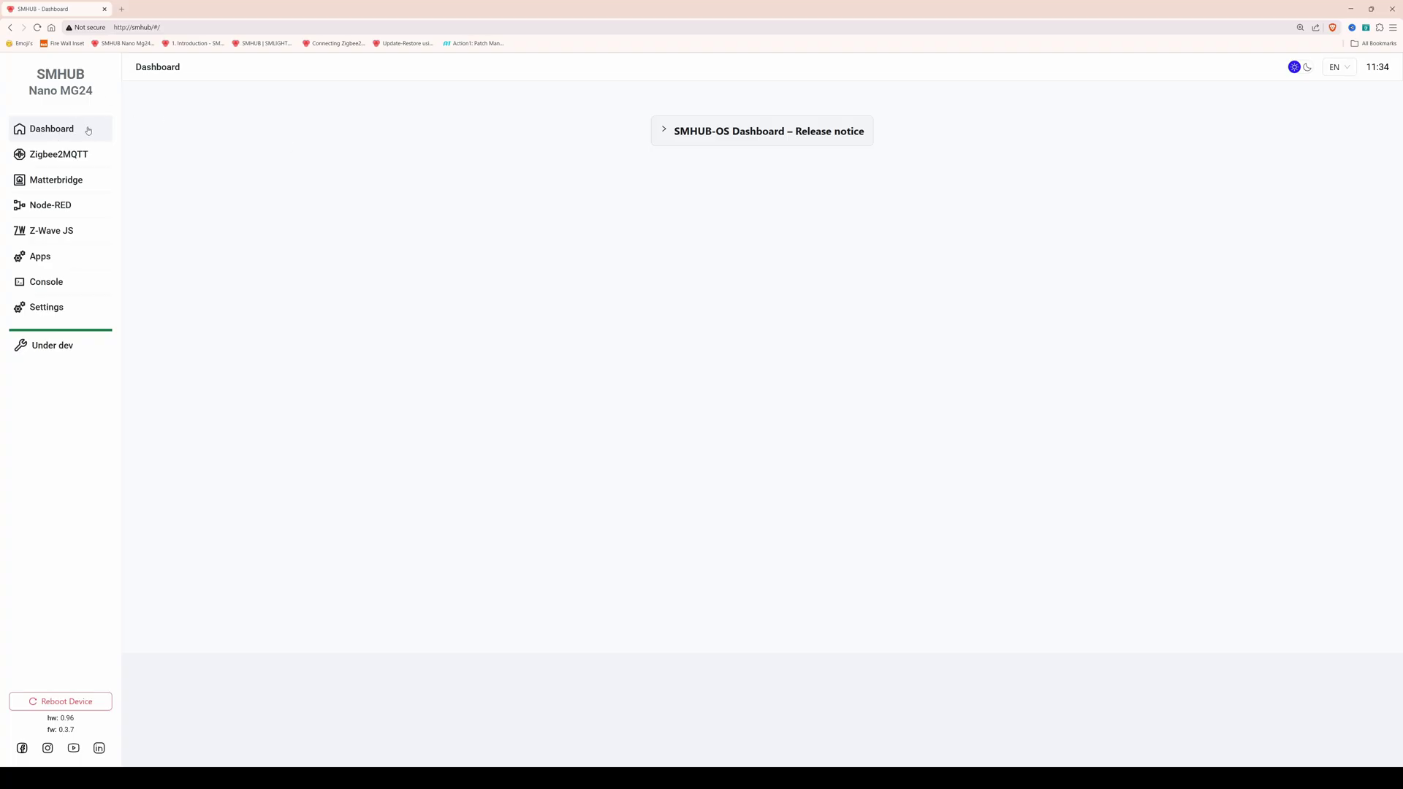
View the Zigbee2MQTT overview with zero devices, then the running Matterbridge page.
click(58, 158)
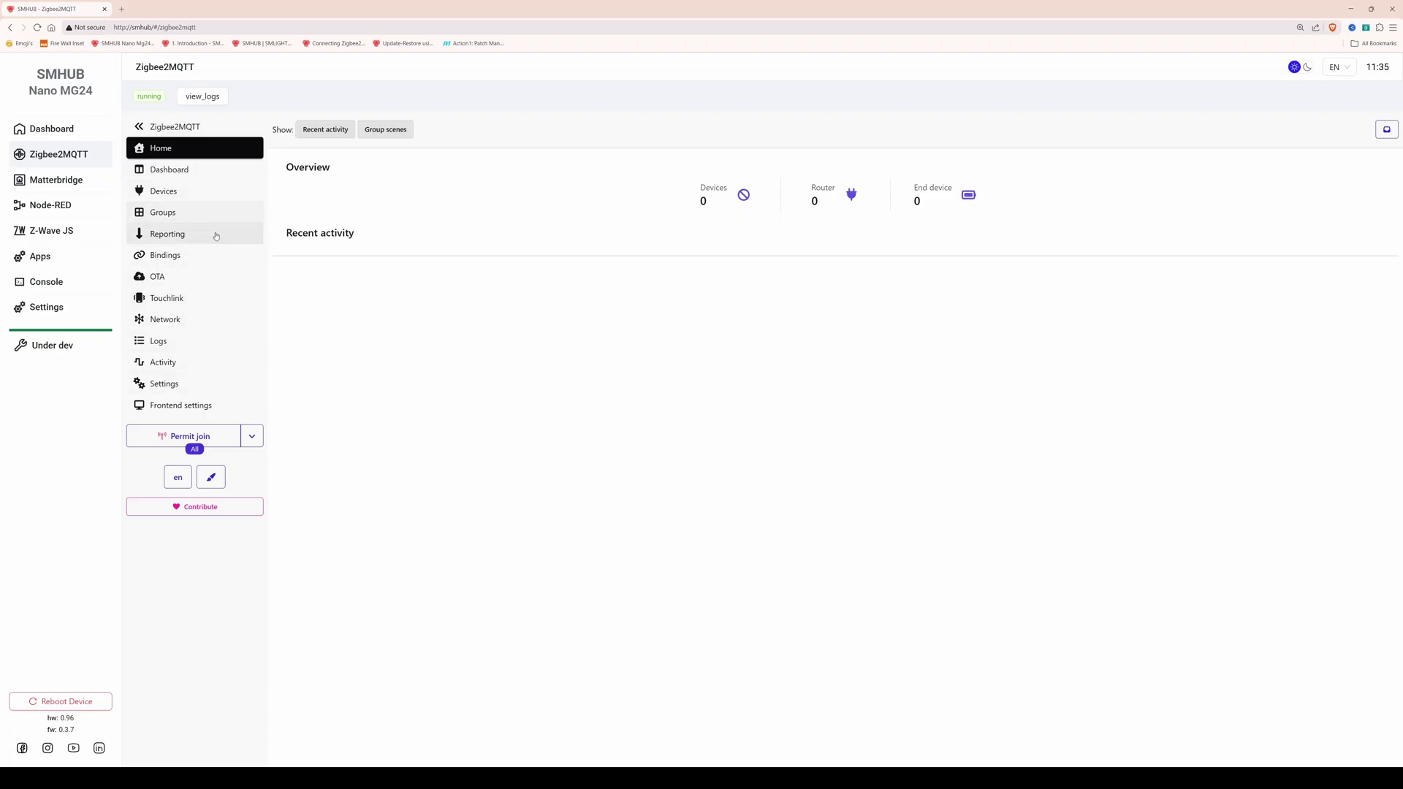
click(63, 181)
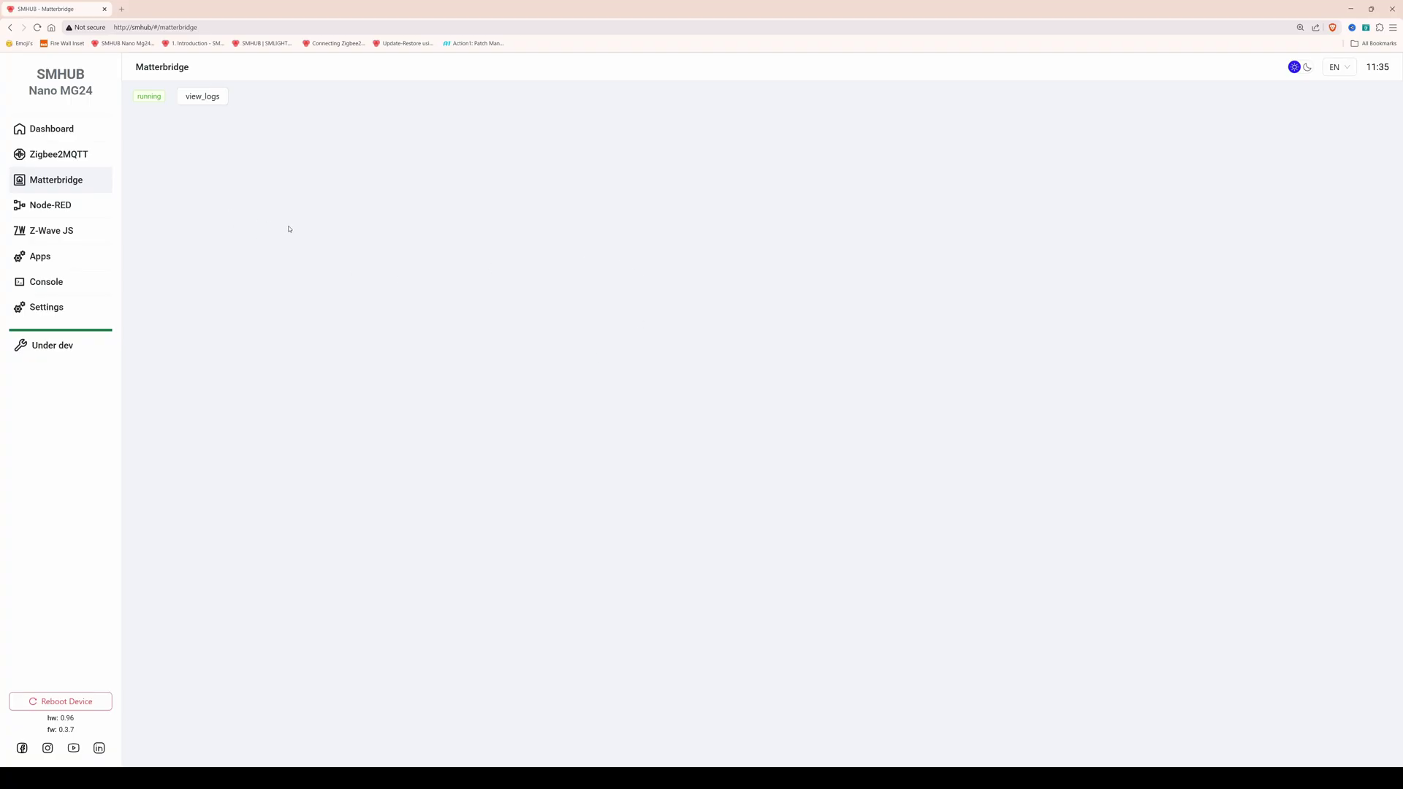
View the embedded Node-RED flow editor, then the running Z-Wave JS page.
click(63, 210)
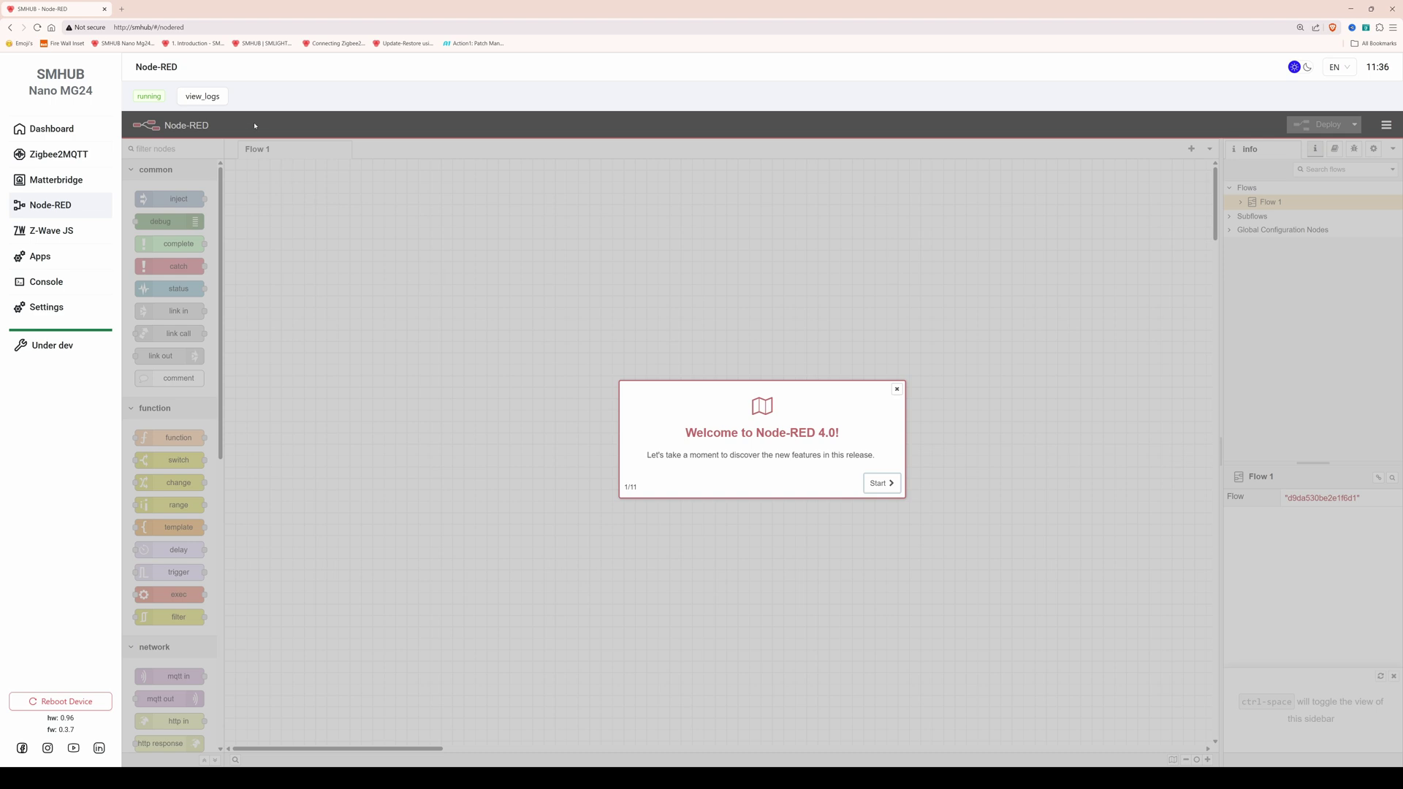
click(38, 233)
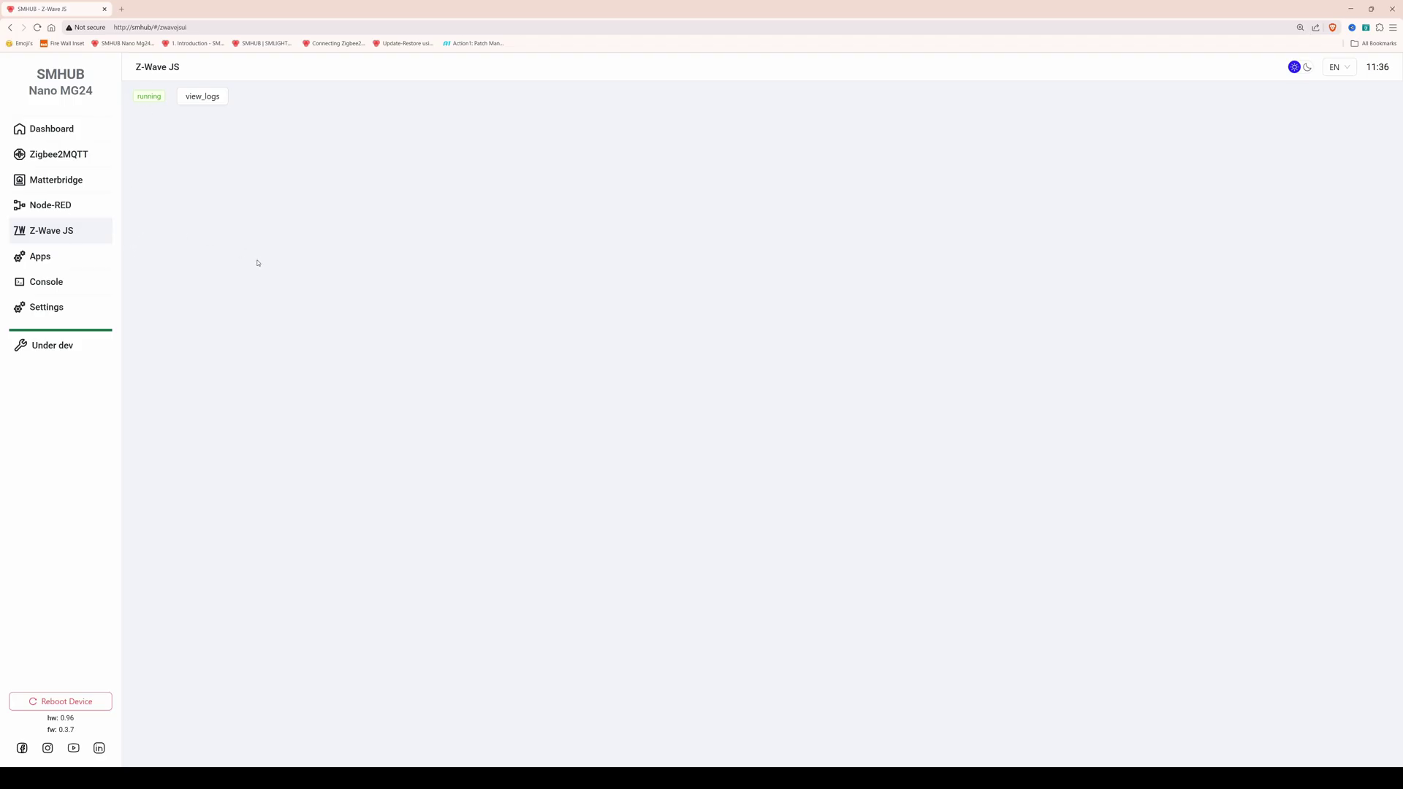
click(42, 260)
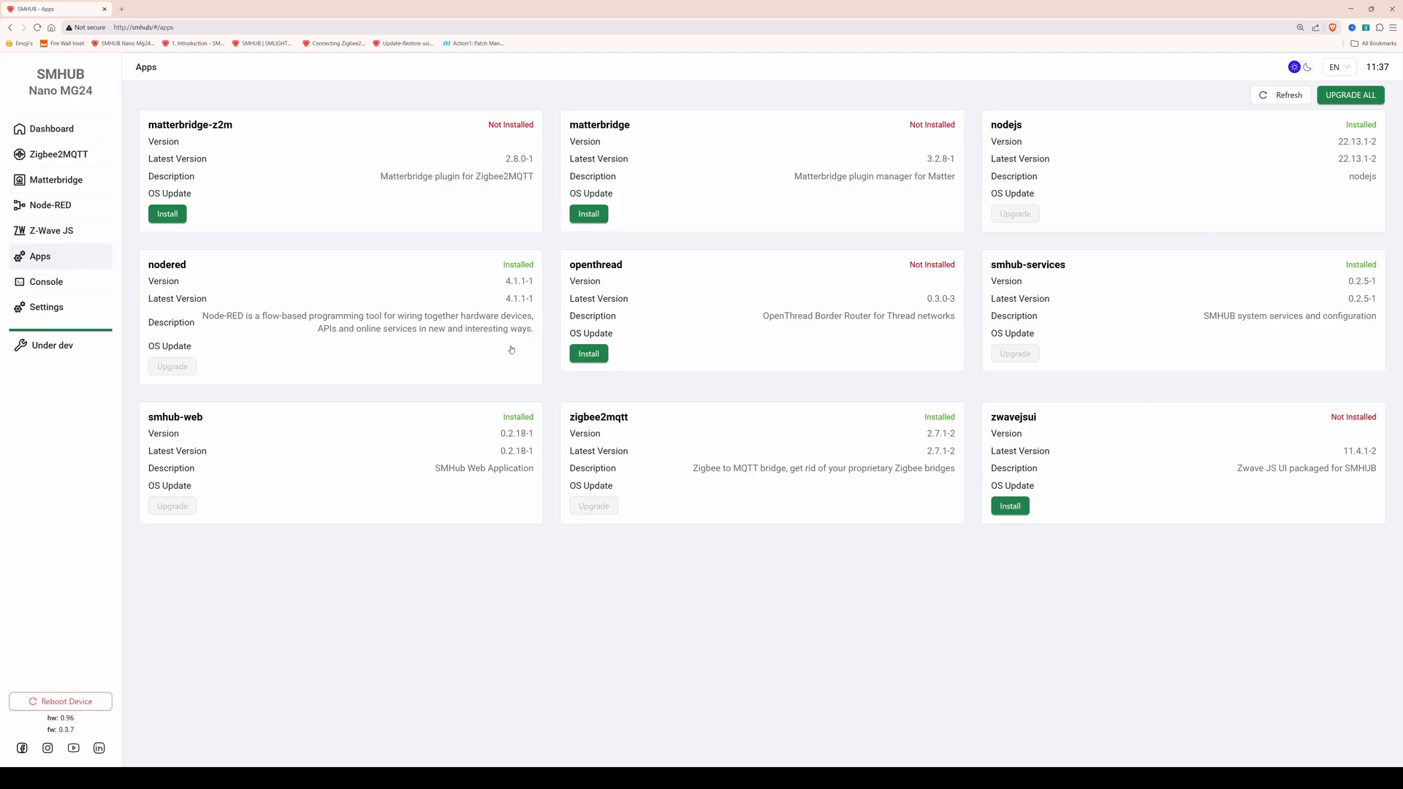
Open the Console web terminal showing a connected shell prompt.
click(48, 288)
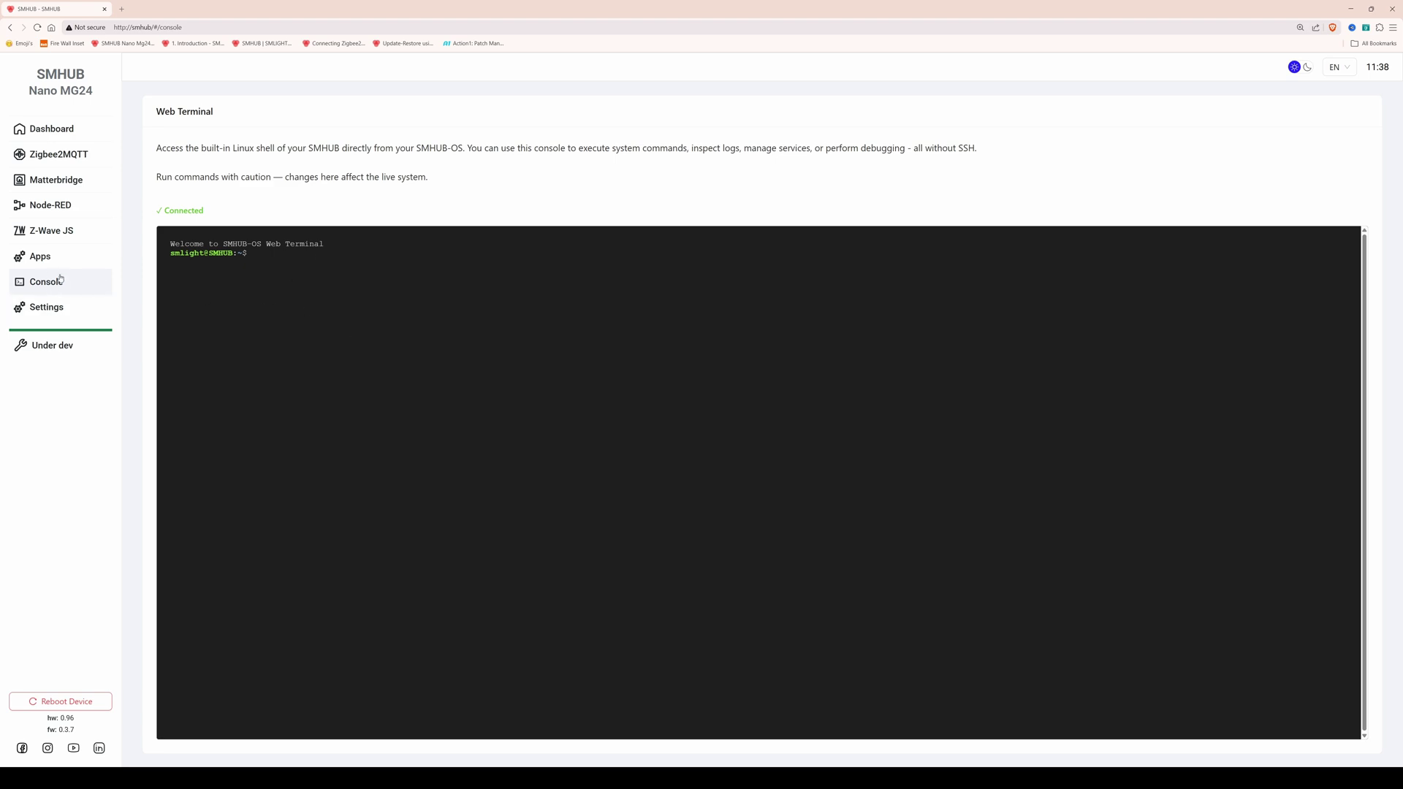
Open Settings, landing on the Authorization section with the form switched off.
click(43, 310)
Review Authorization, General, Ethernet, Wi-Fi available networks, USB and LTE/4G Addon settings.
click(207, 122)
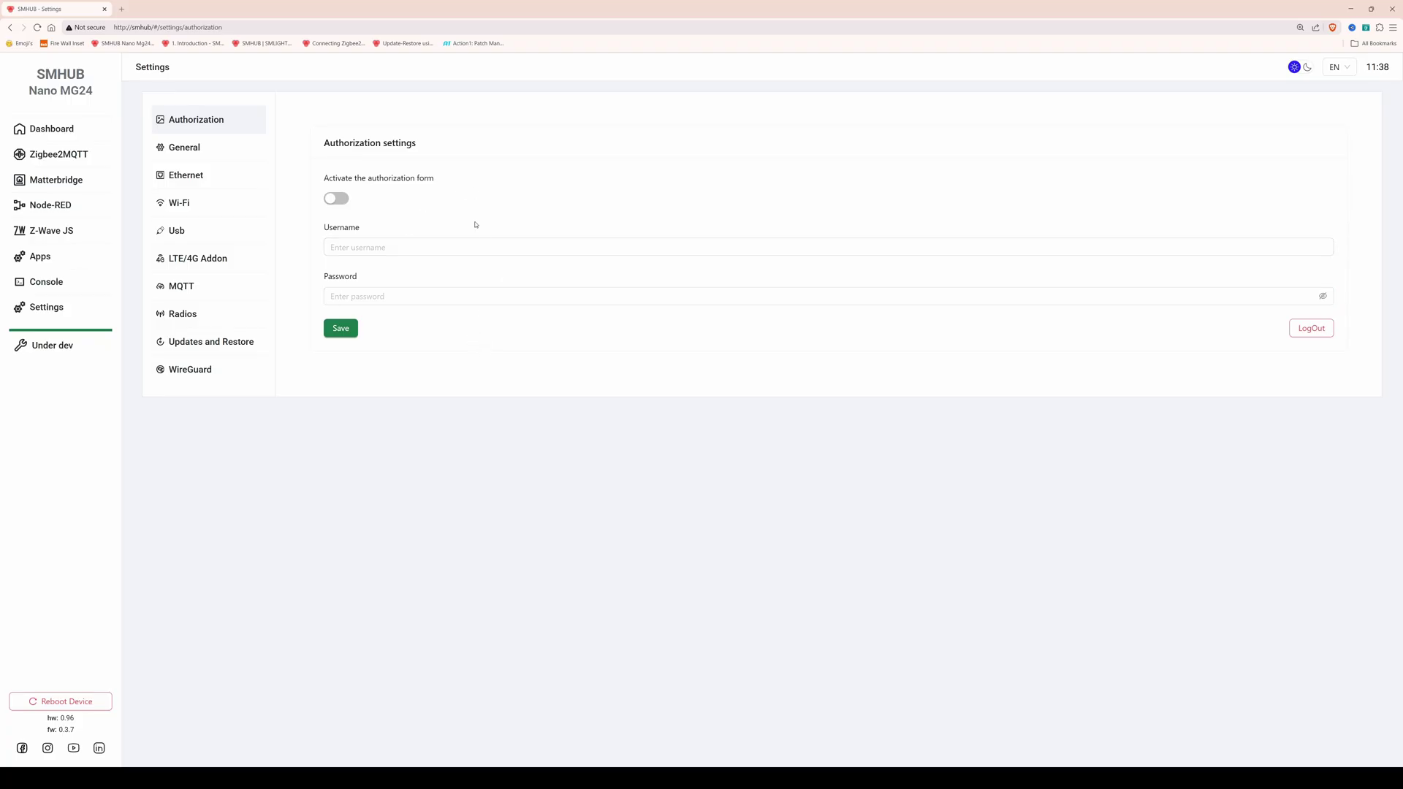
click(170, 150)
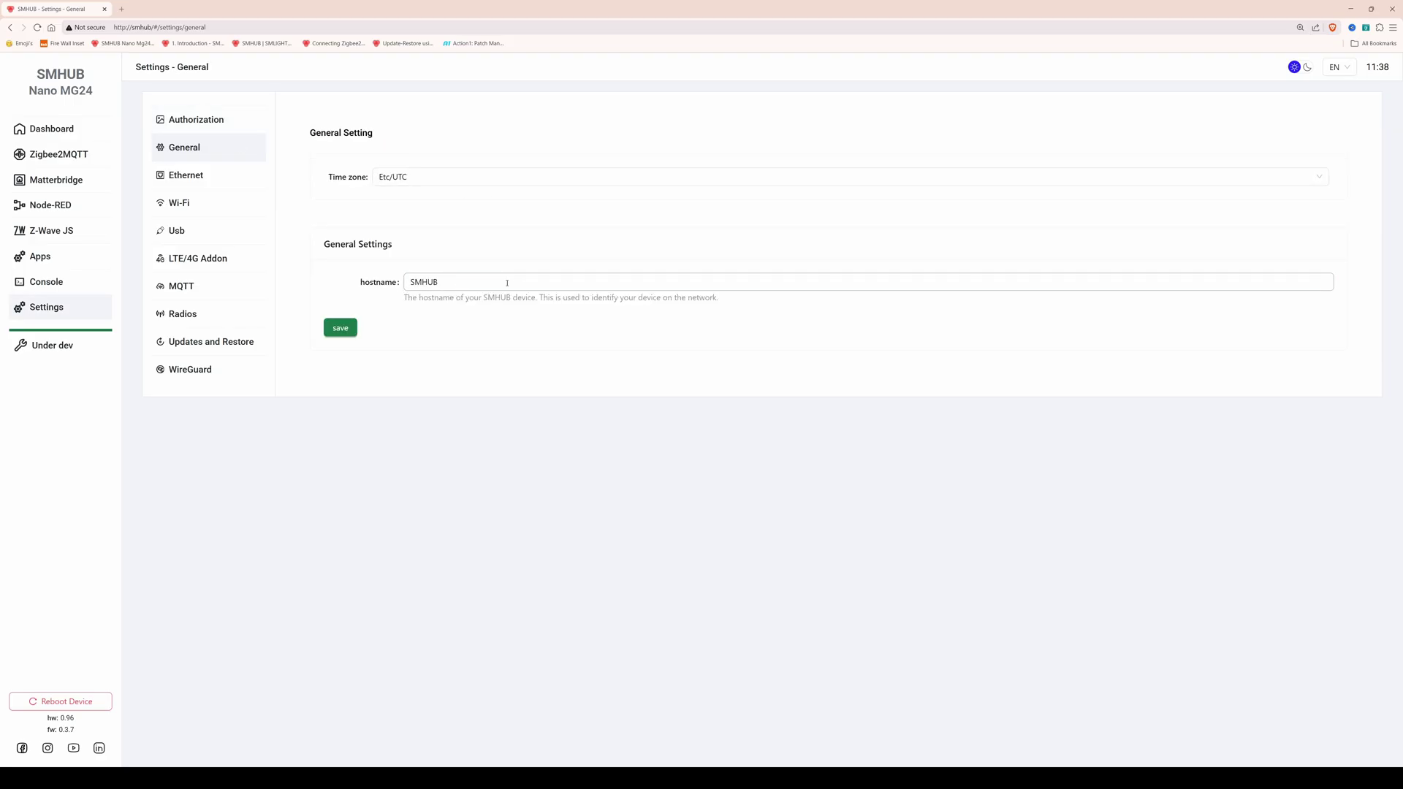
click(194, 178)
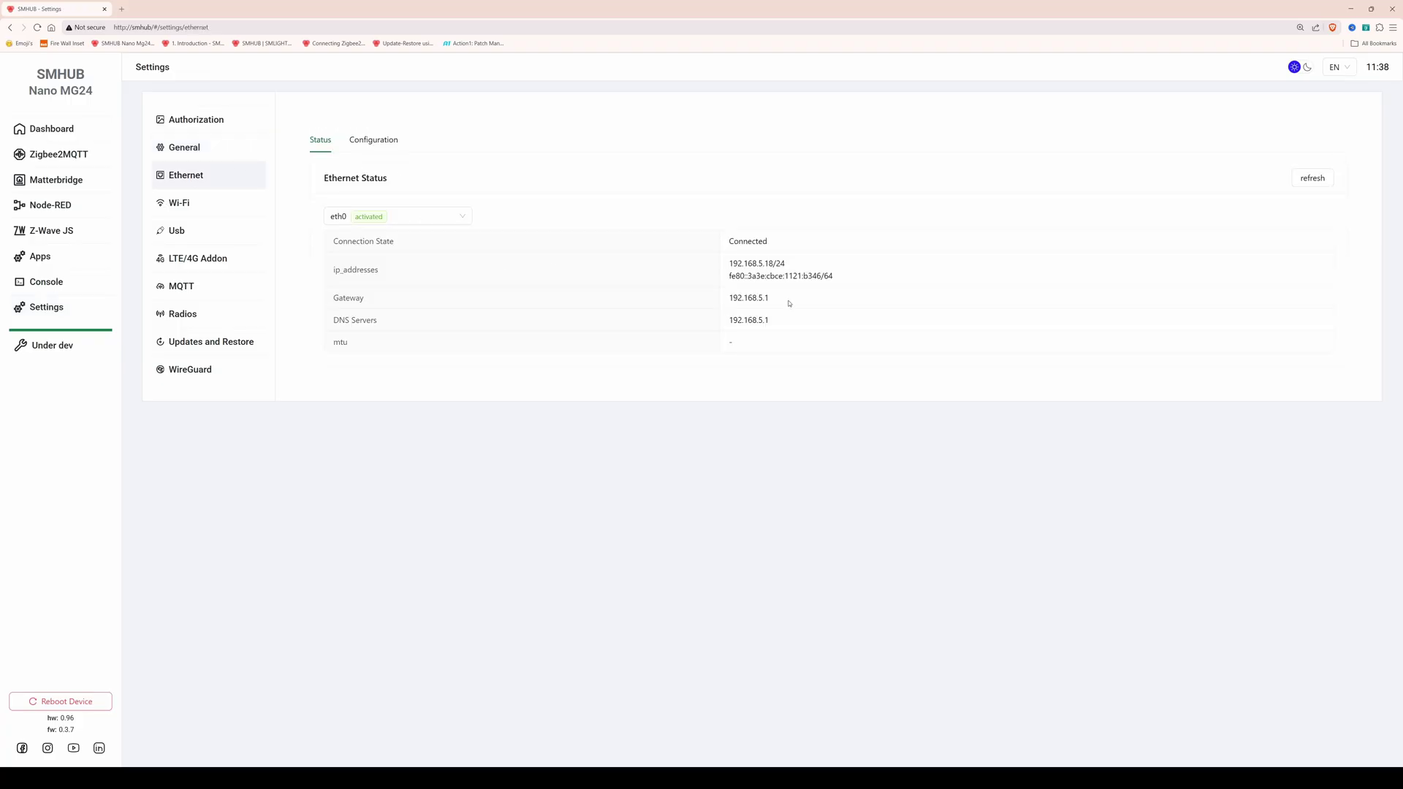
click(182, 206)
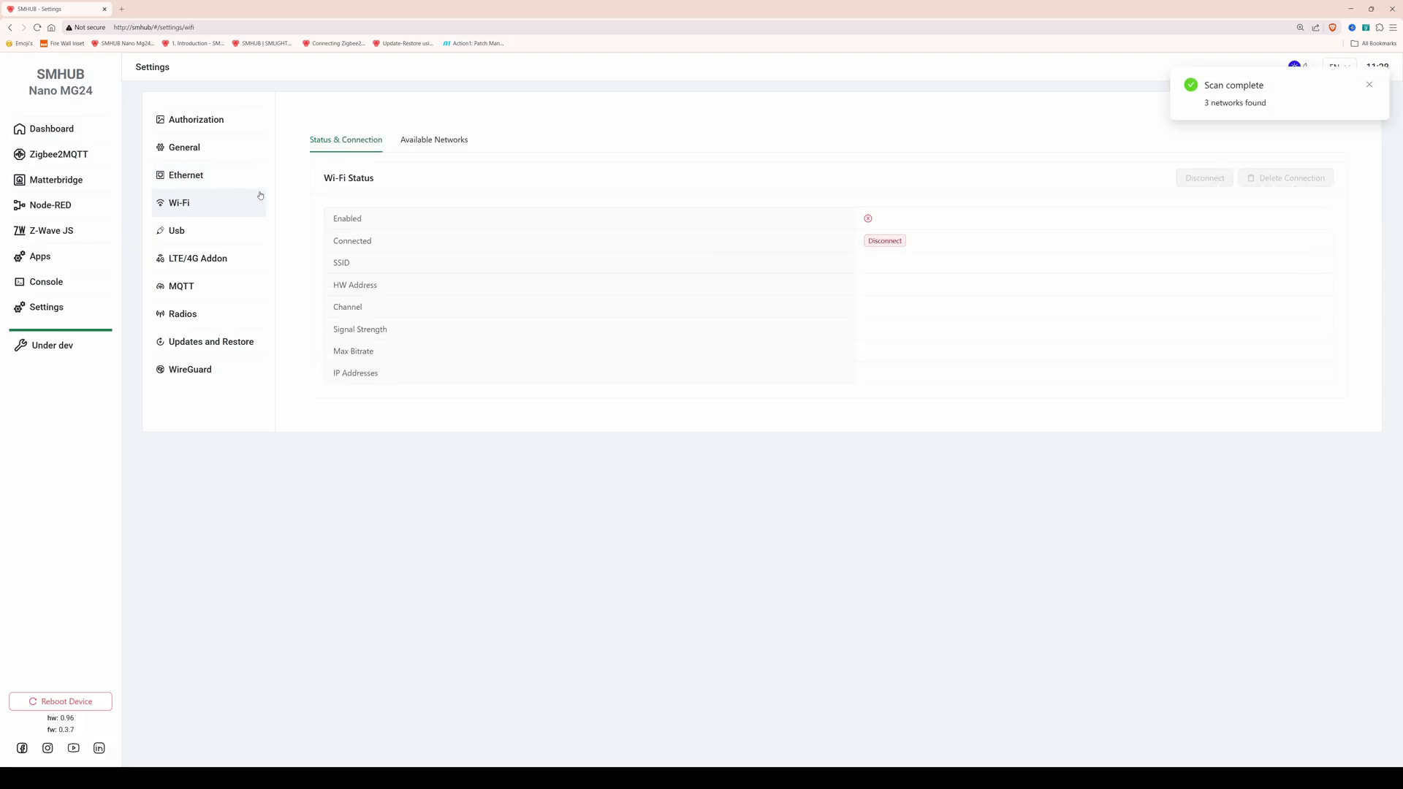
click(438, 146)
click(187, 235)
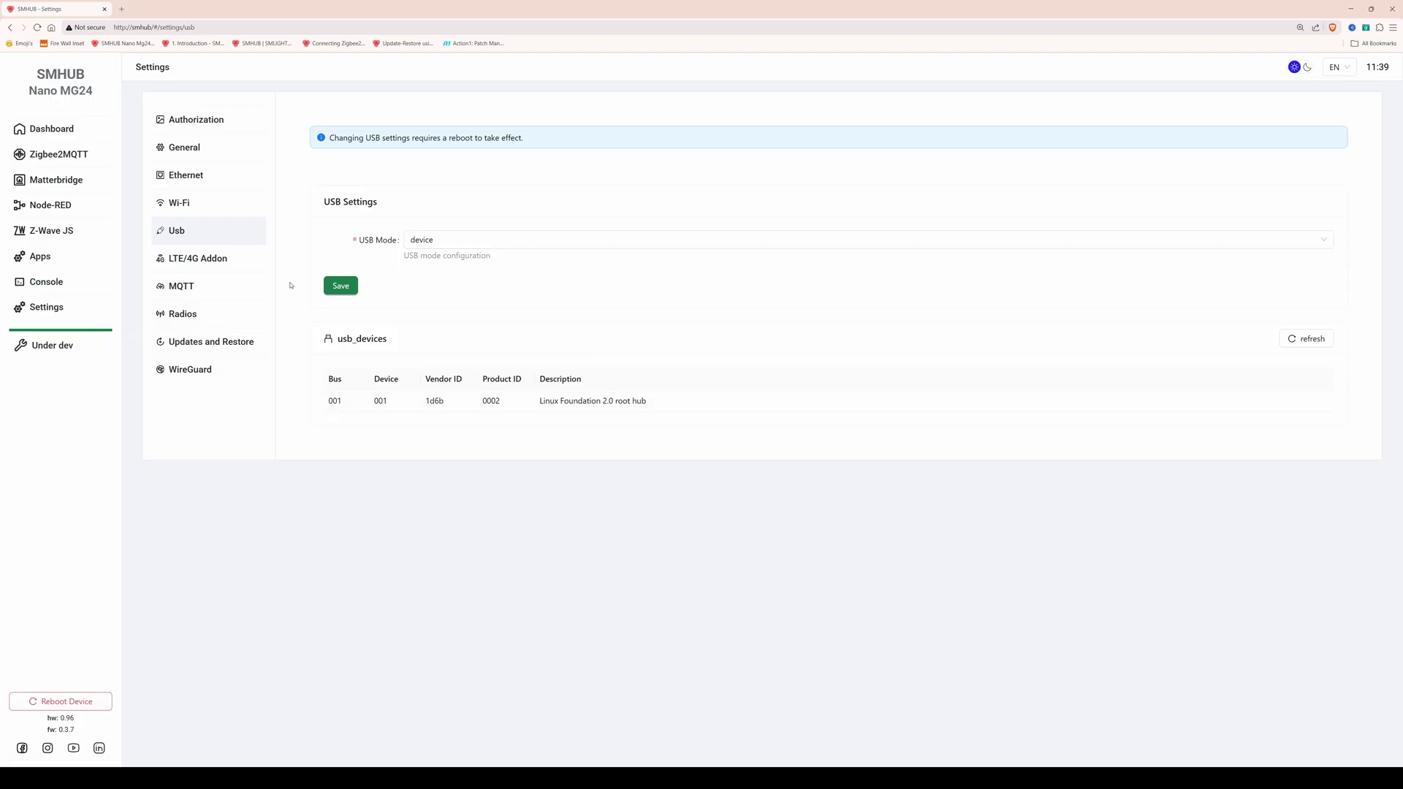
click(206, 263)
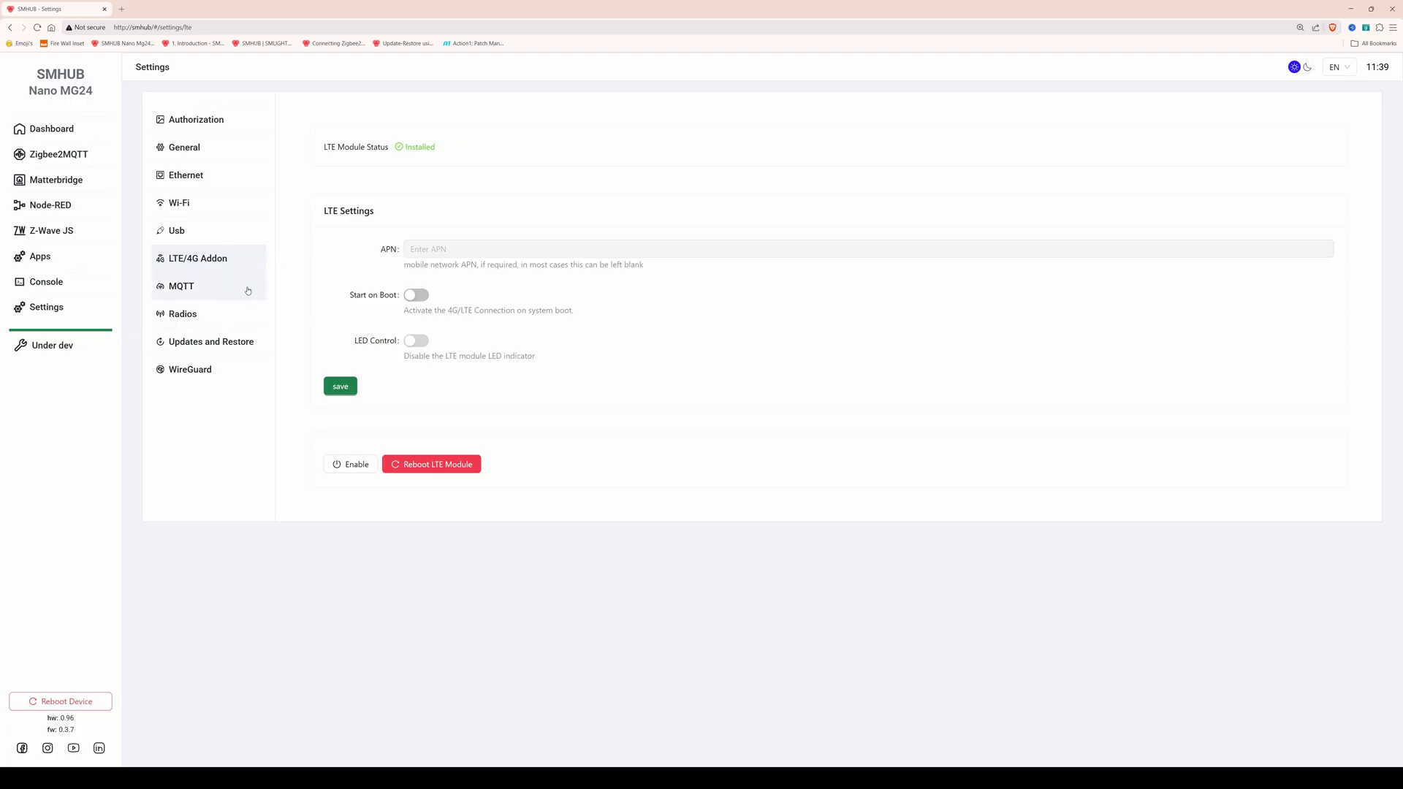
Look through the MQTT user and Mosquitto settings, then view Radio 1 (EFR32MG24) details.
click(197, 289)
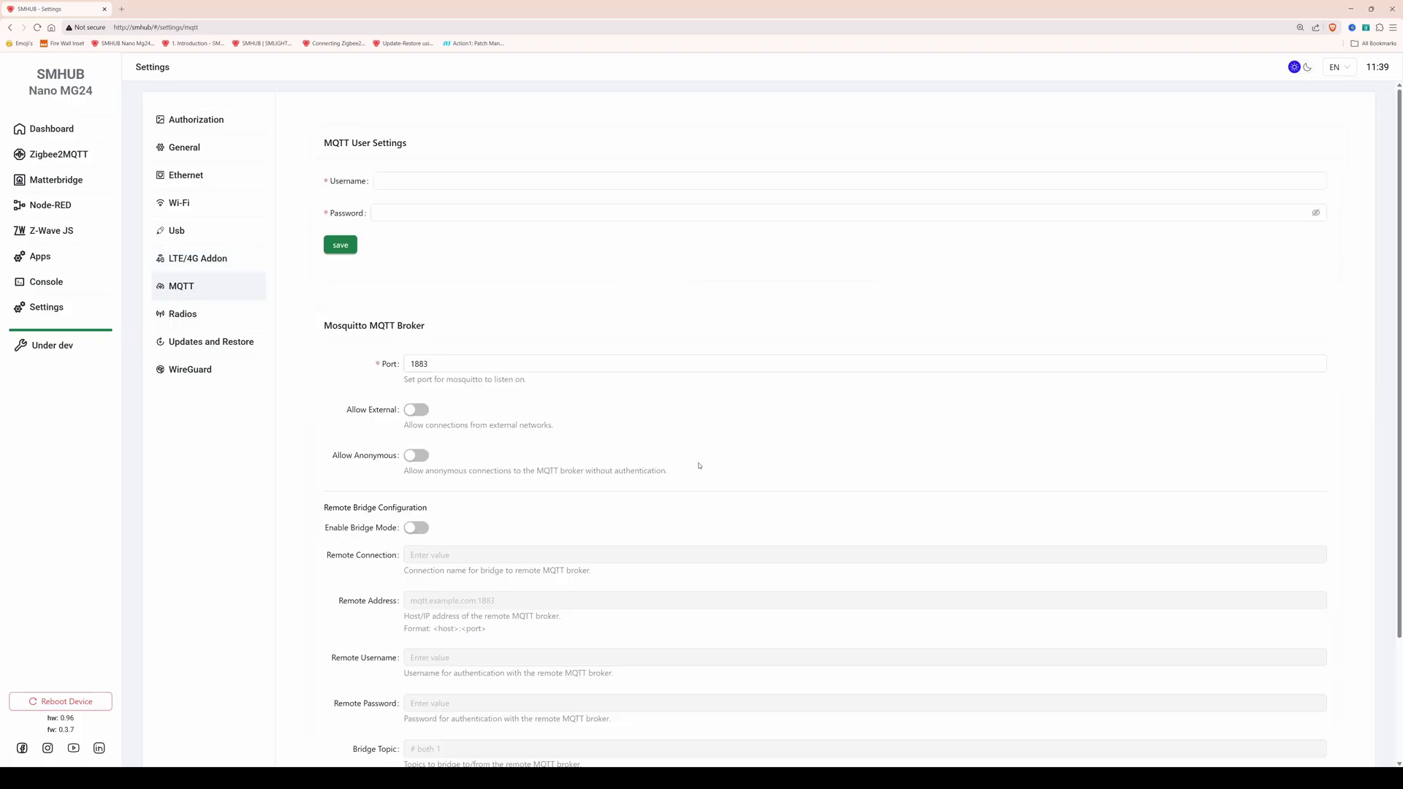
scroll(698, 465, down, 3)
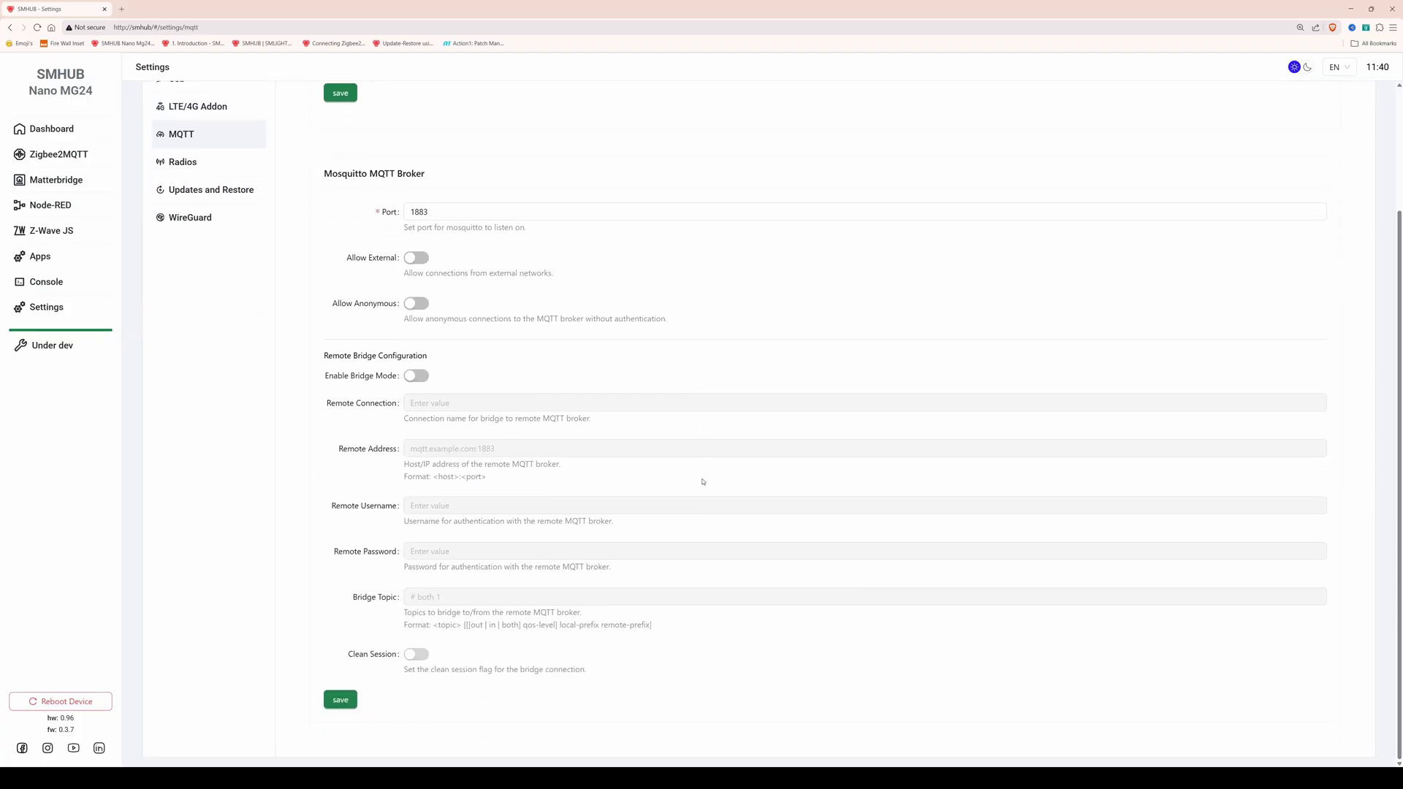
scroll(703, 481, up, 3)
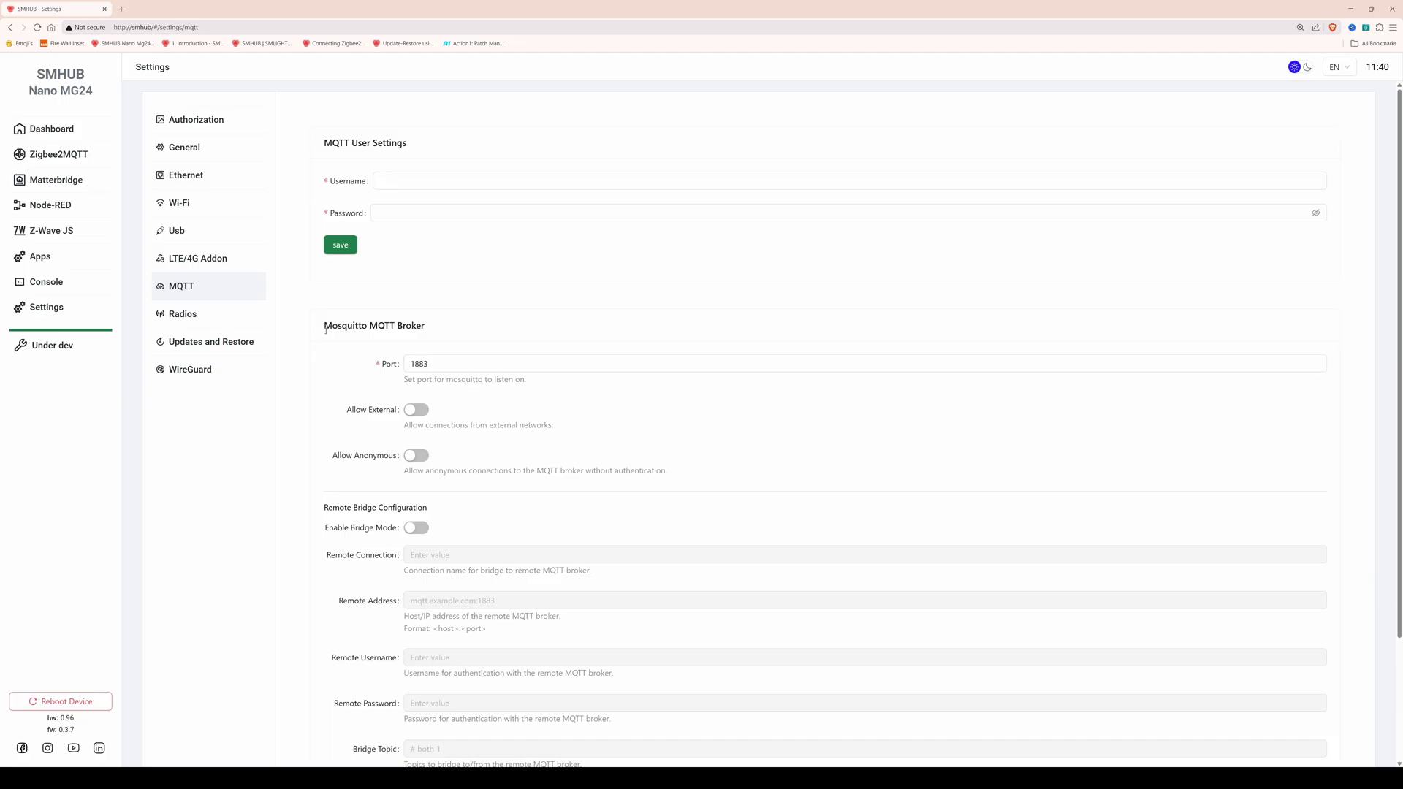
click(182, 313)
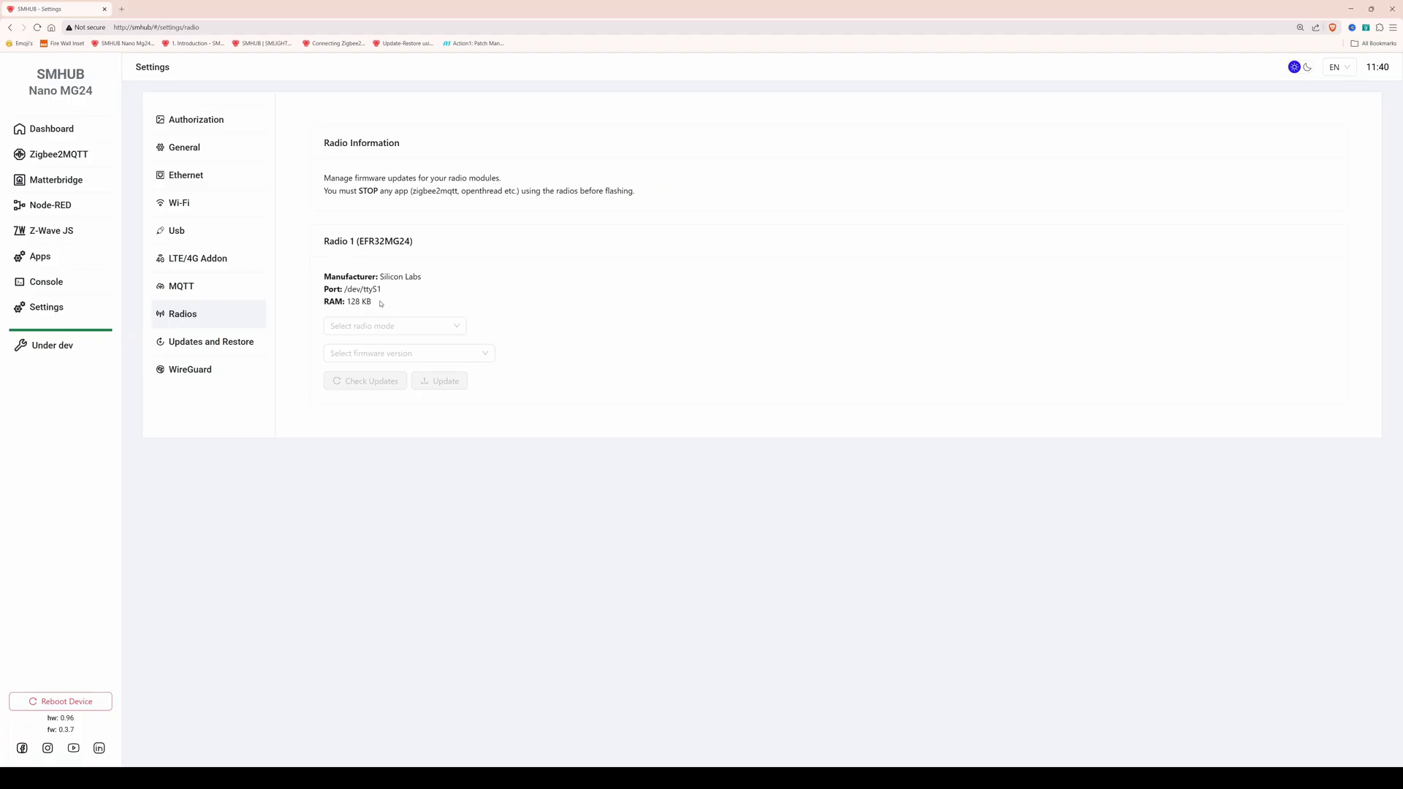
Check Updates and Restore, then view WireGuard: disconnected, start-on-boot off, port 51820.
click(211, 341)
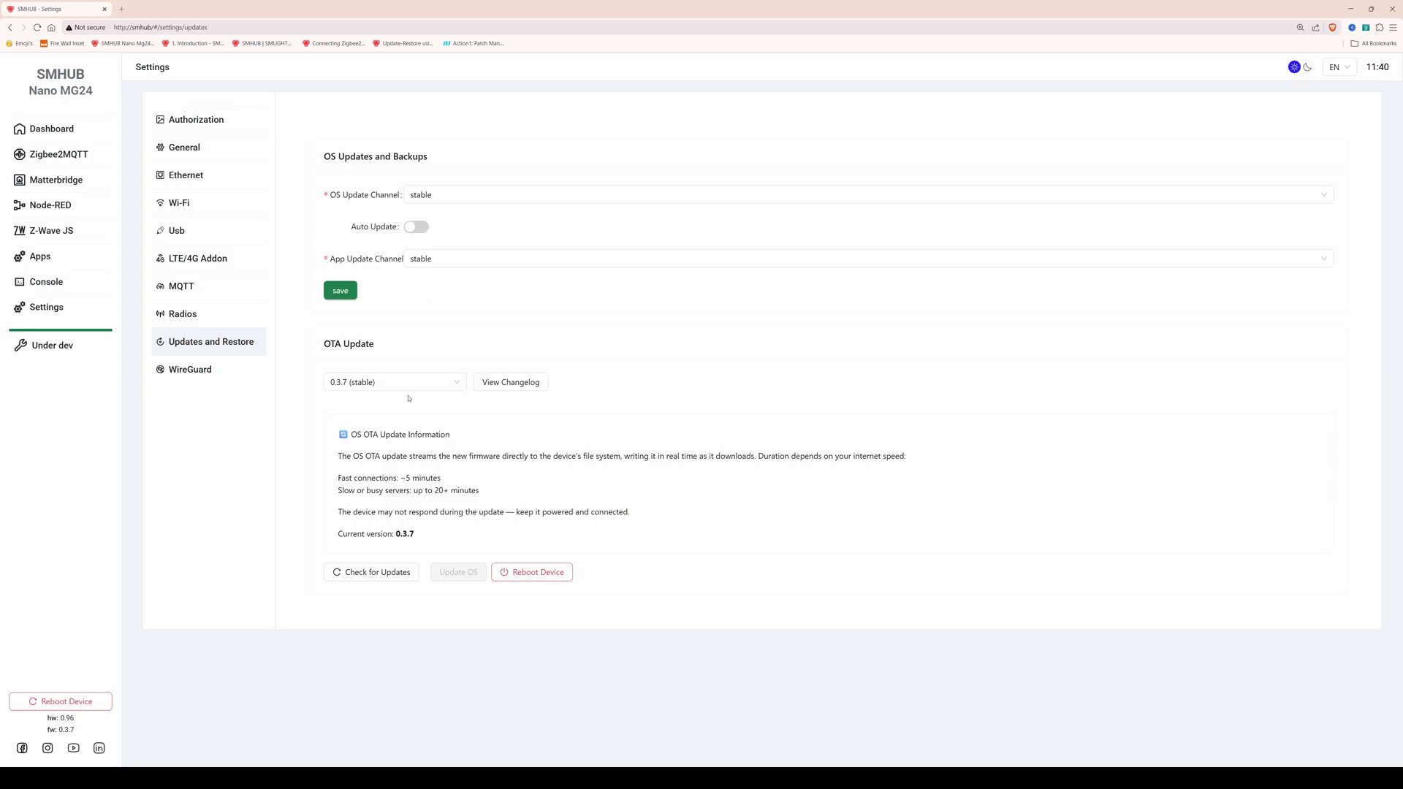
click(185, 370)
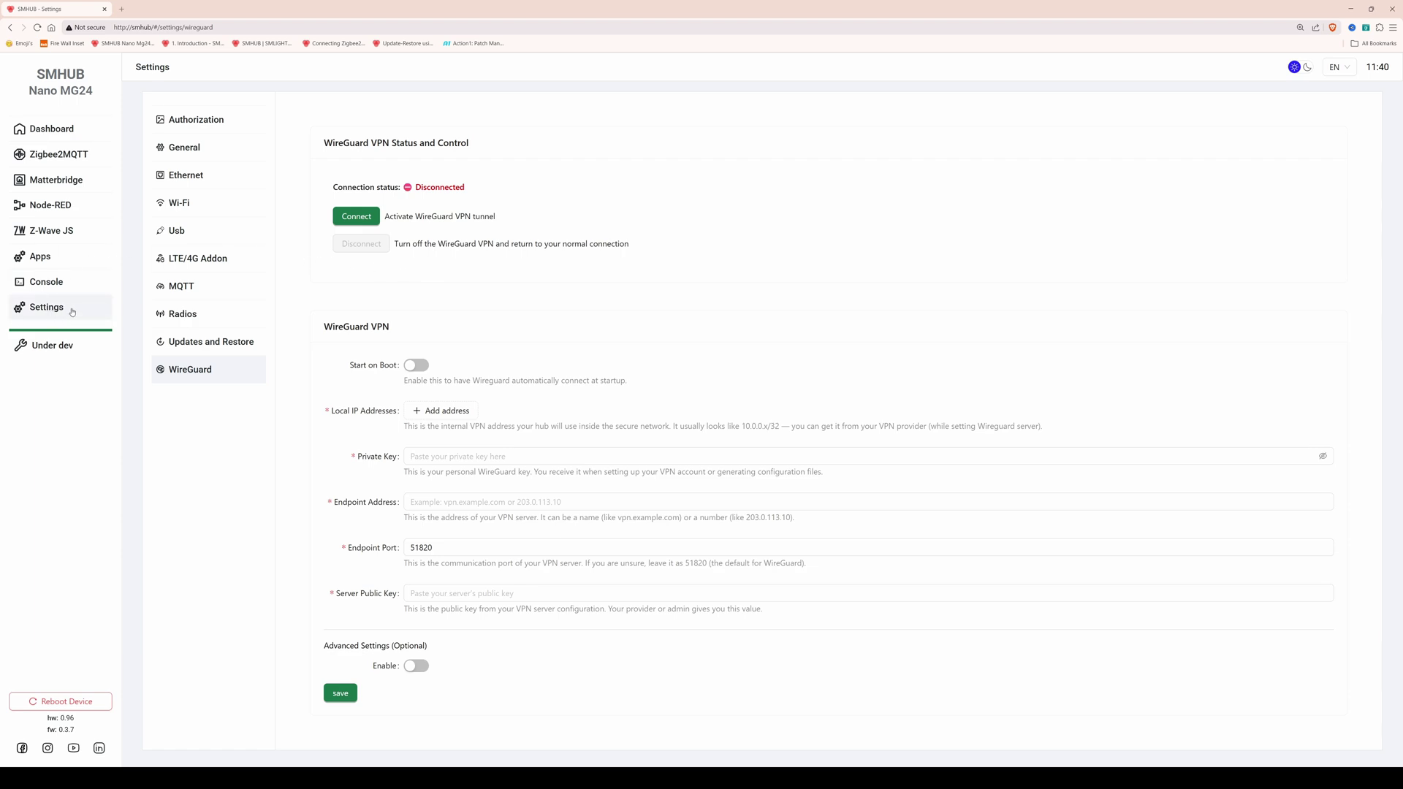
Show the Under dev page listing greyed-out sections, from Radio 1 and Buttons through SD Card and Logs.
click(64, 348)
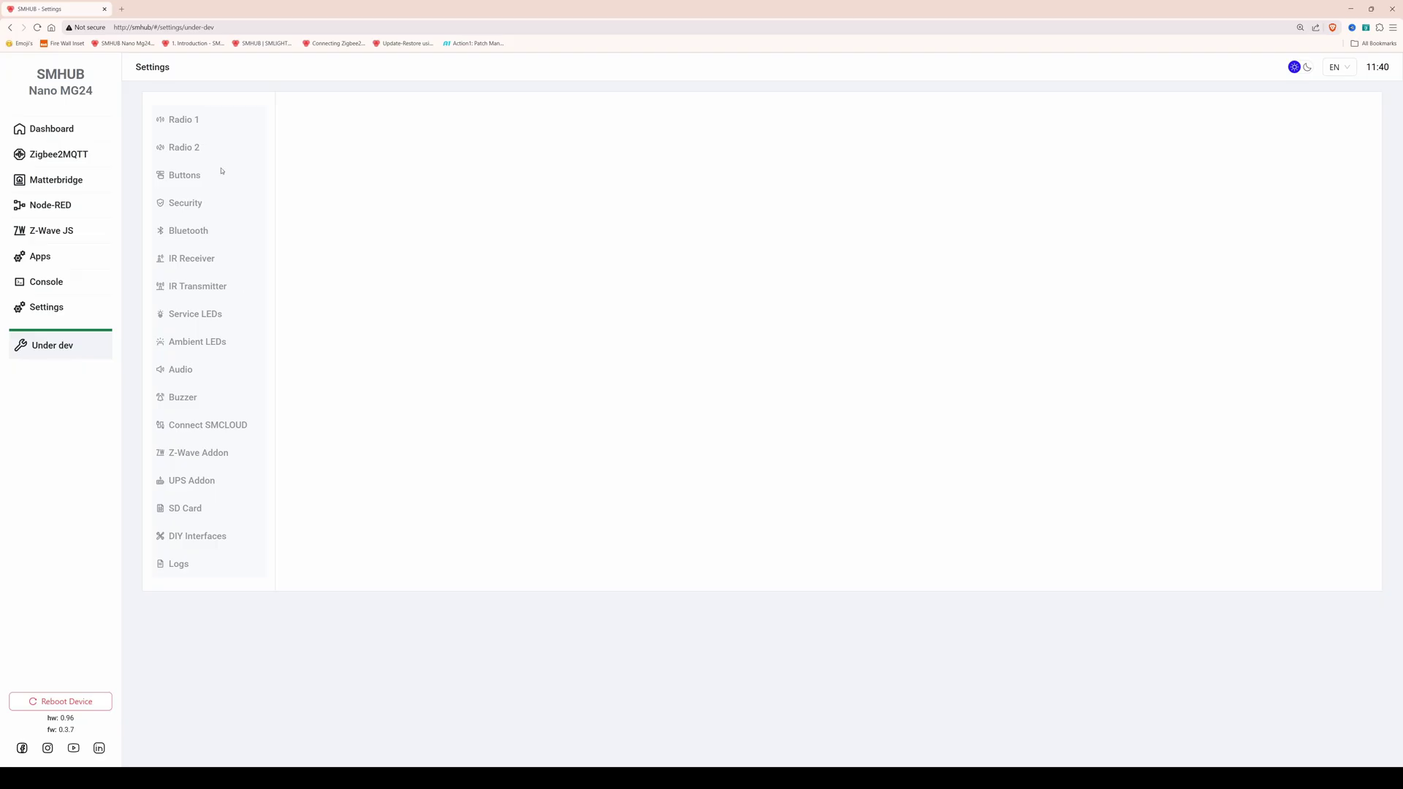